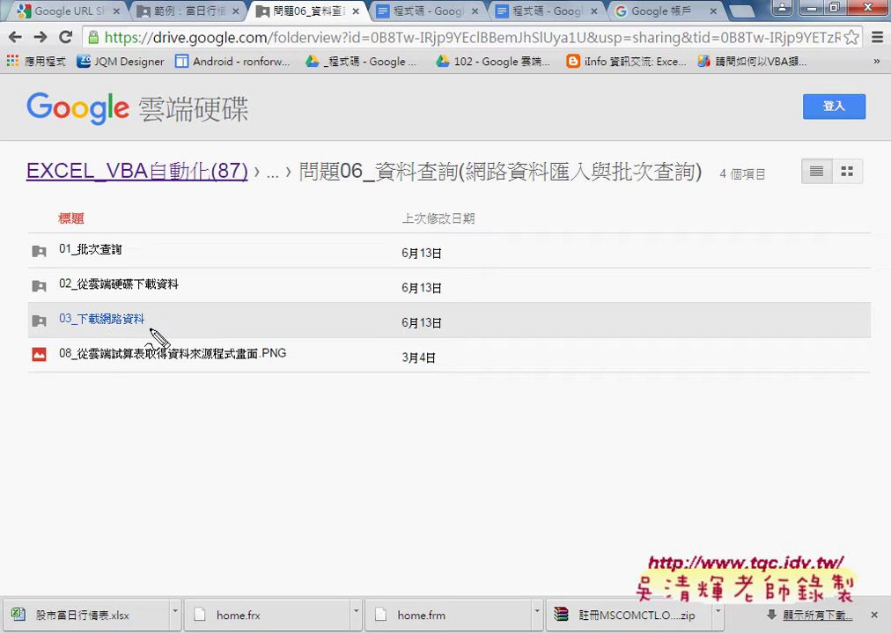
Step: Go into the 03_下載網路資料 Drive folder, preview the 程式碼 document, and open it separately
left_click_drag(154, 328, 53, 329)
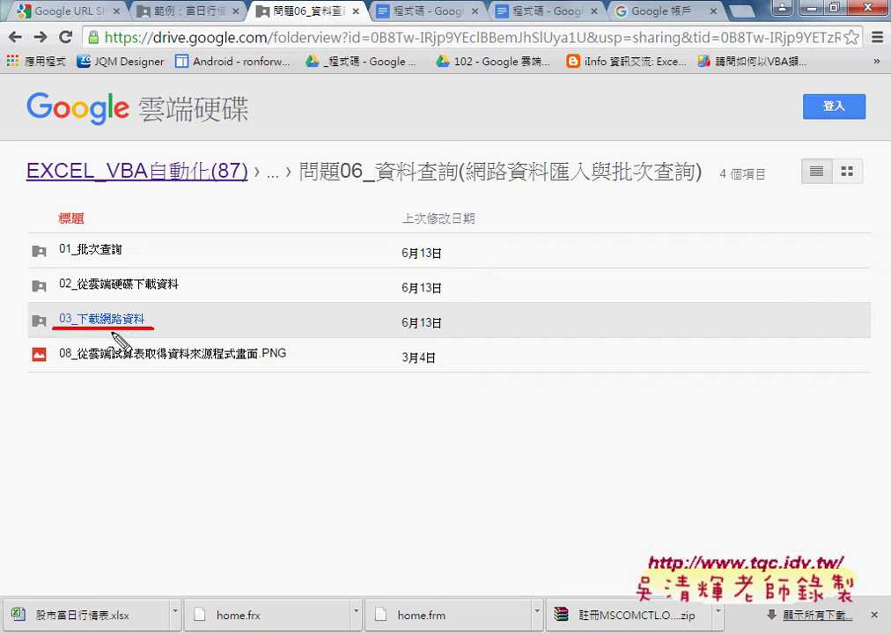
key("Escape")
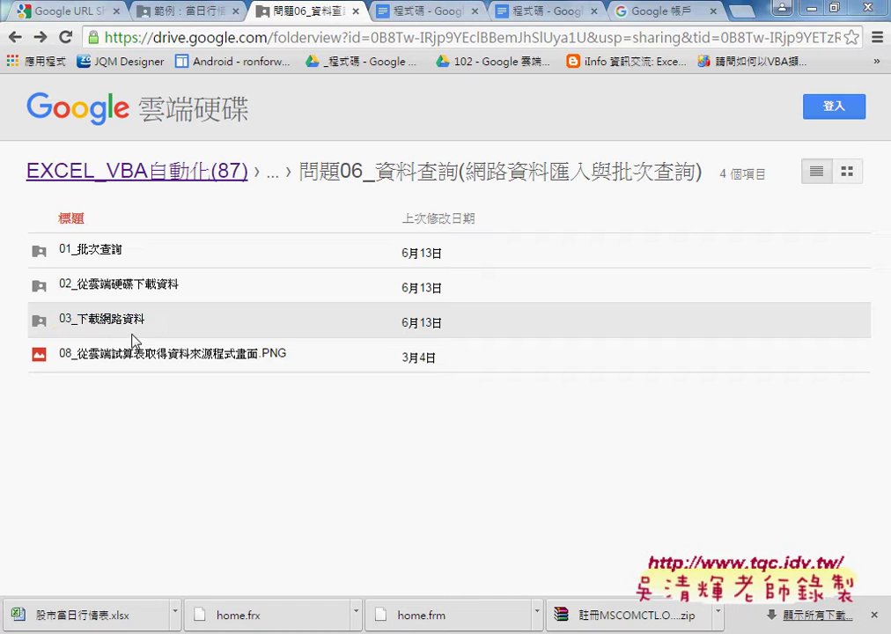
left_click(113, 323)
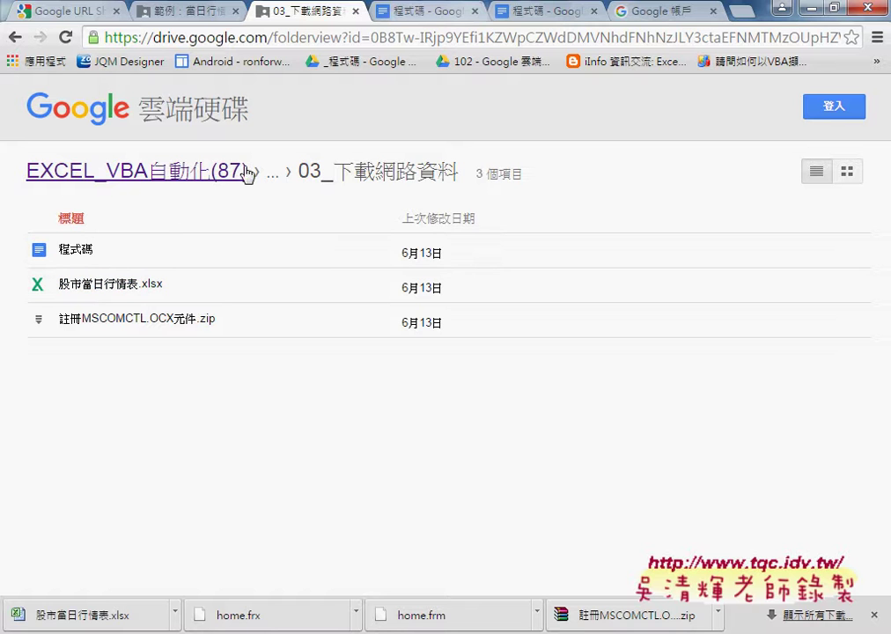
left_click(318, 251)
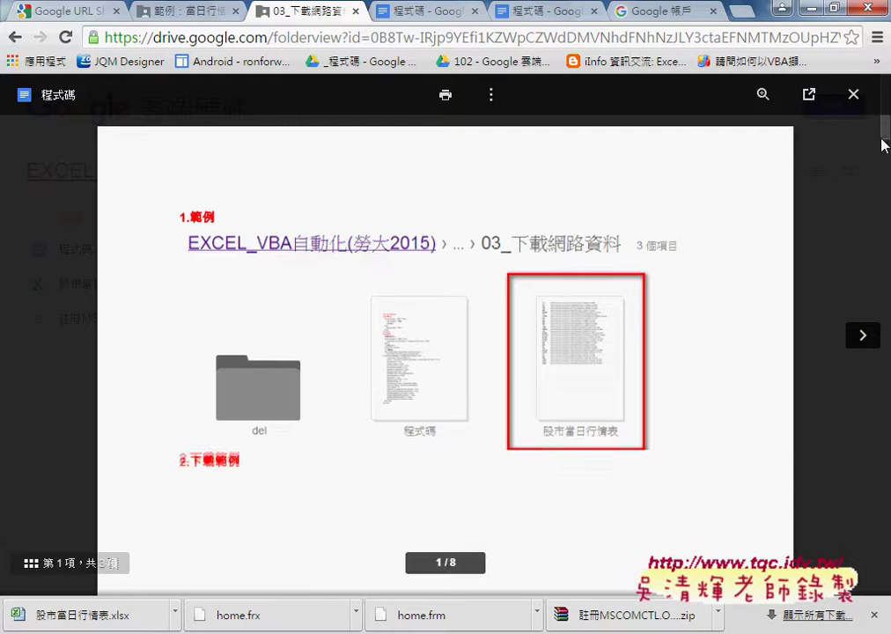
left_click(808, 94)
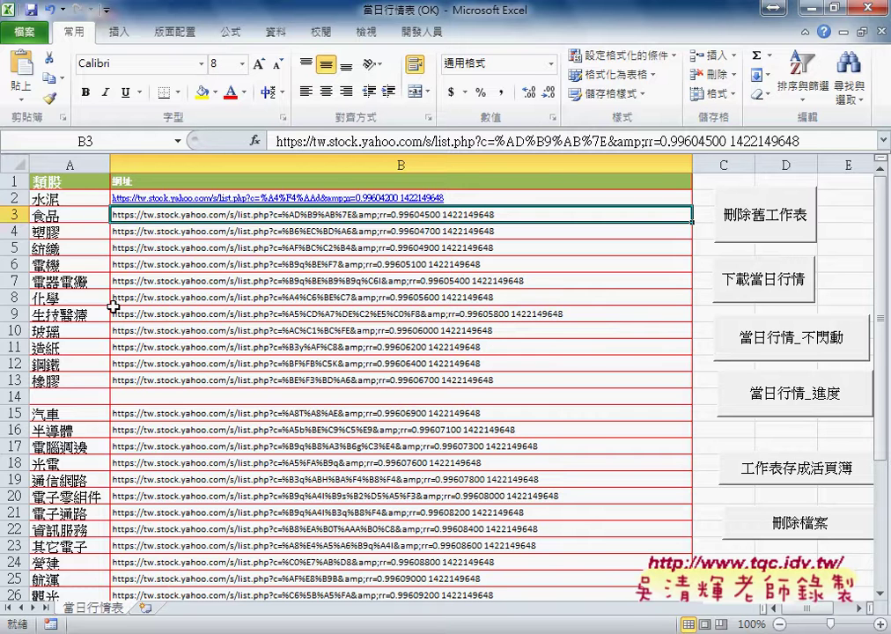
left_click_drag(71, 199, 71, 265)
left_click(356, 201)
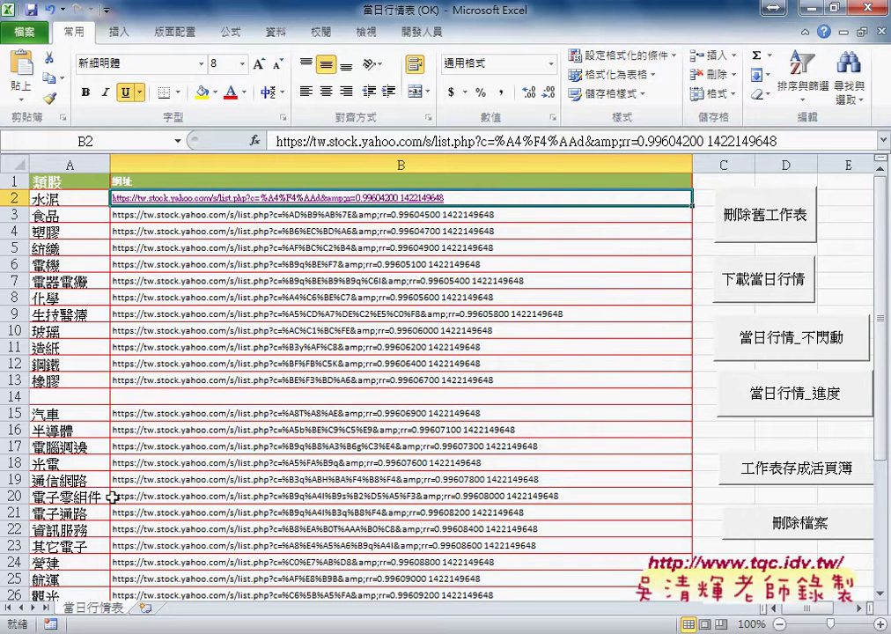
left_click(64, 199)
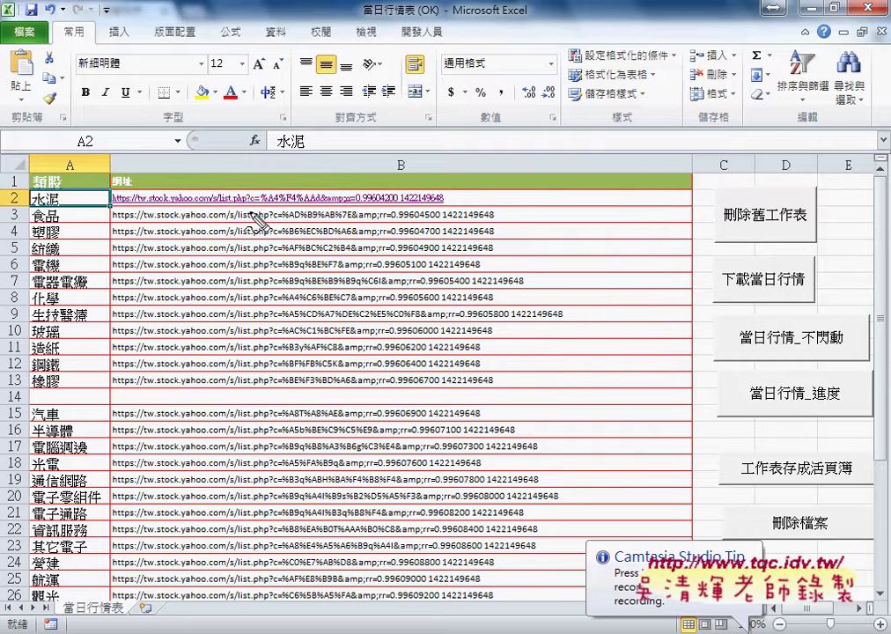
left_click_drag(245, 239, 278, 309)
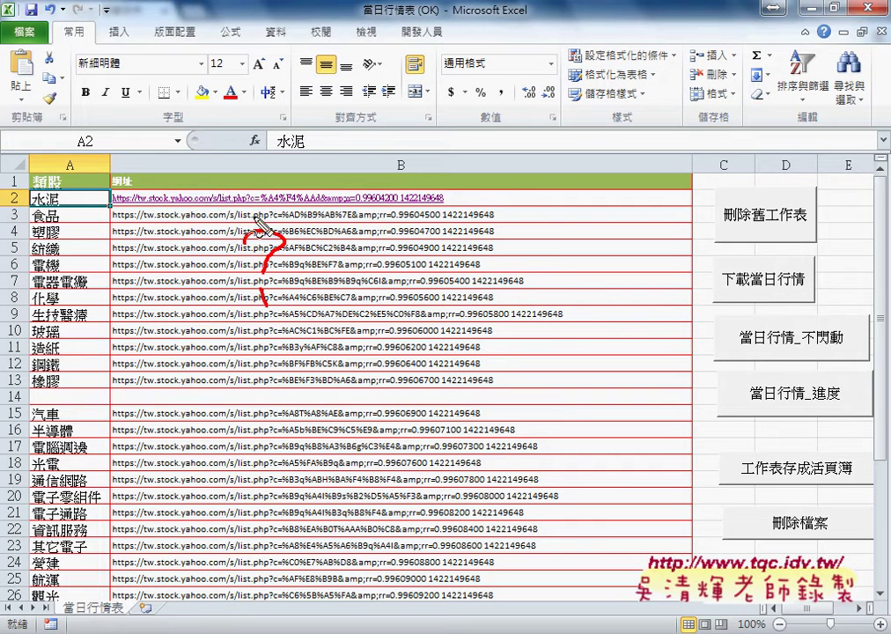
left_click_drag(114, 206, 431, 210)
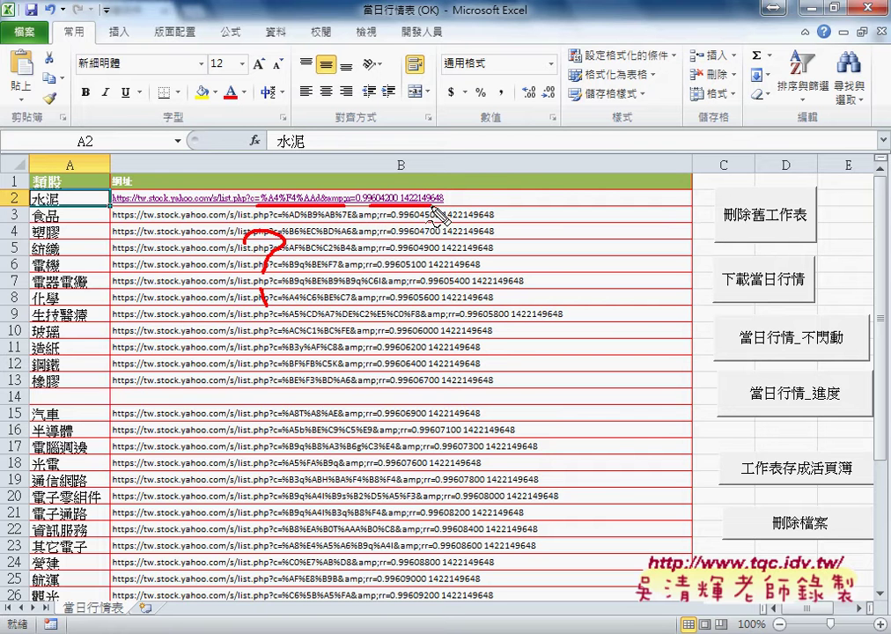
mouse_move(370, 243)
left_mouse_down()
mouse_move(400, 239)
mouse_move(403, 251)
mouse_move(425, 237)
left_mouse_up()
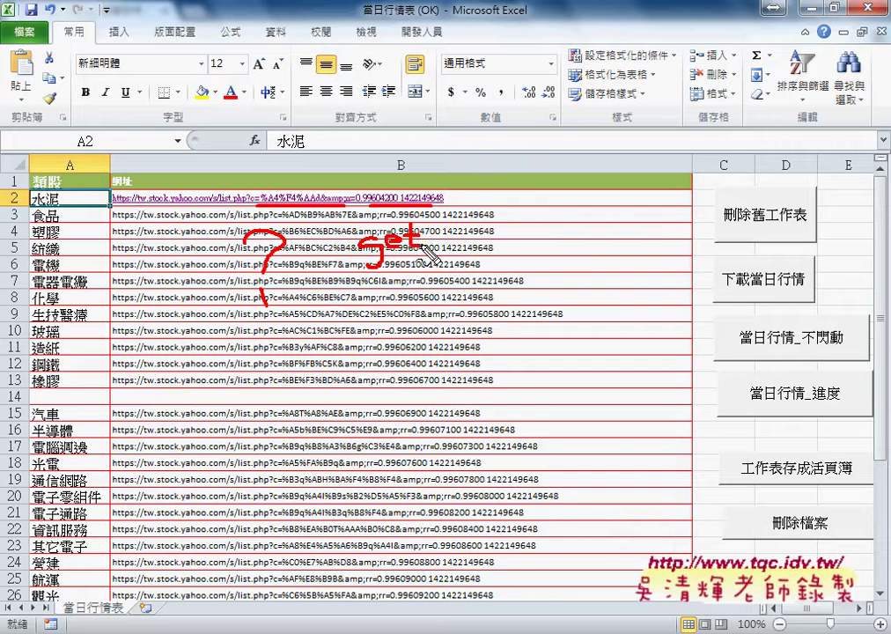
mouse_move(371, 266)
left_mouse_down()
mouse_move(371, 312)
mouse_move(375, 288)
mouse_move(407, 280)
mouse_move(449, 313)
left_mouse_up()
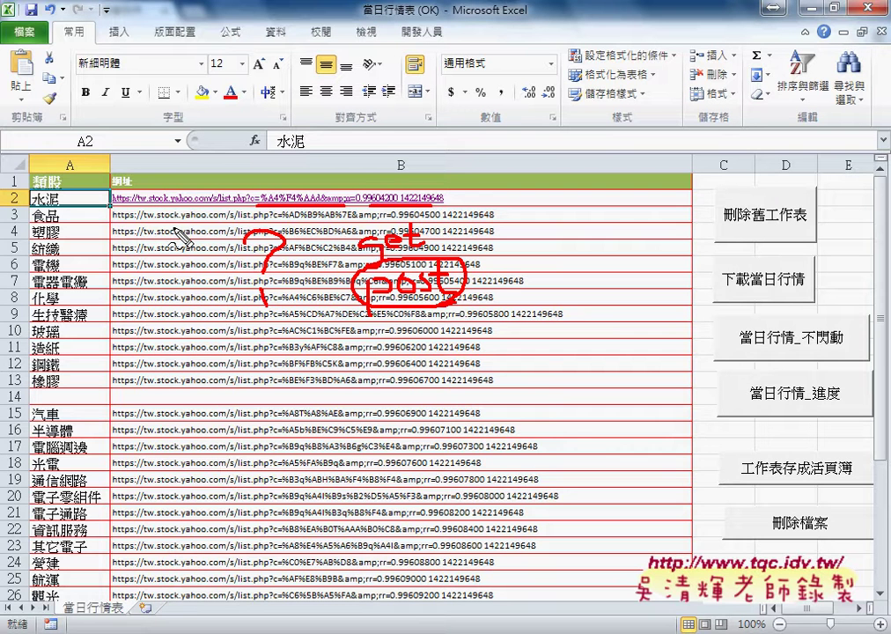
key("Escape")
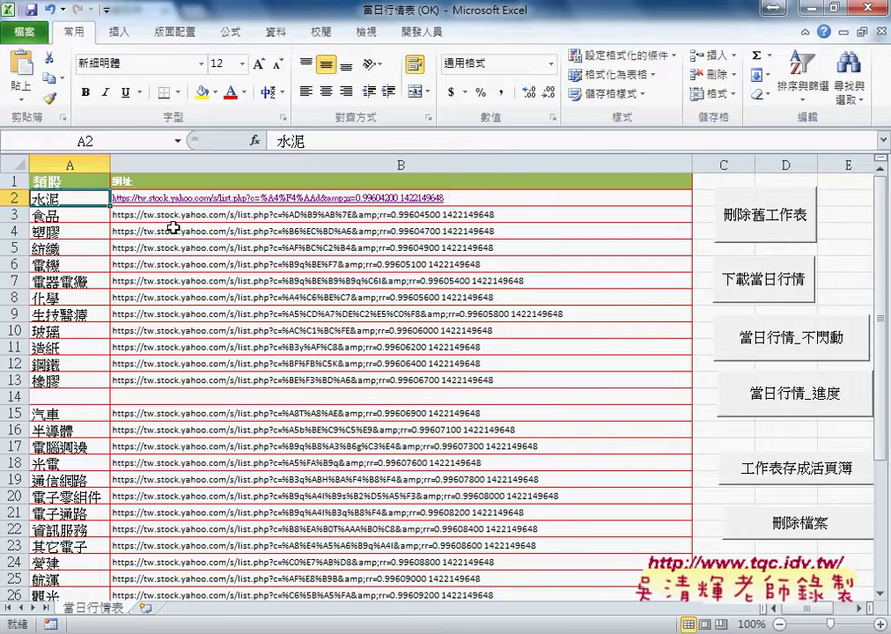
Step: Review the category names in A2:A13 and settle on the 水泥 category in A2
left_click_drag(55, 199, 66, 378)
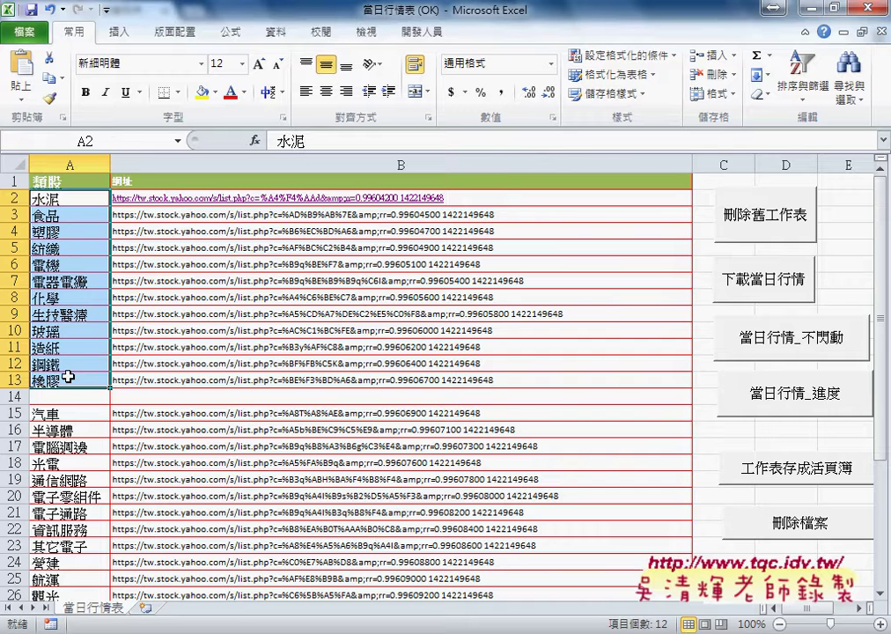
left_click(15, 199)
scroll(40, 317, "down", 3)
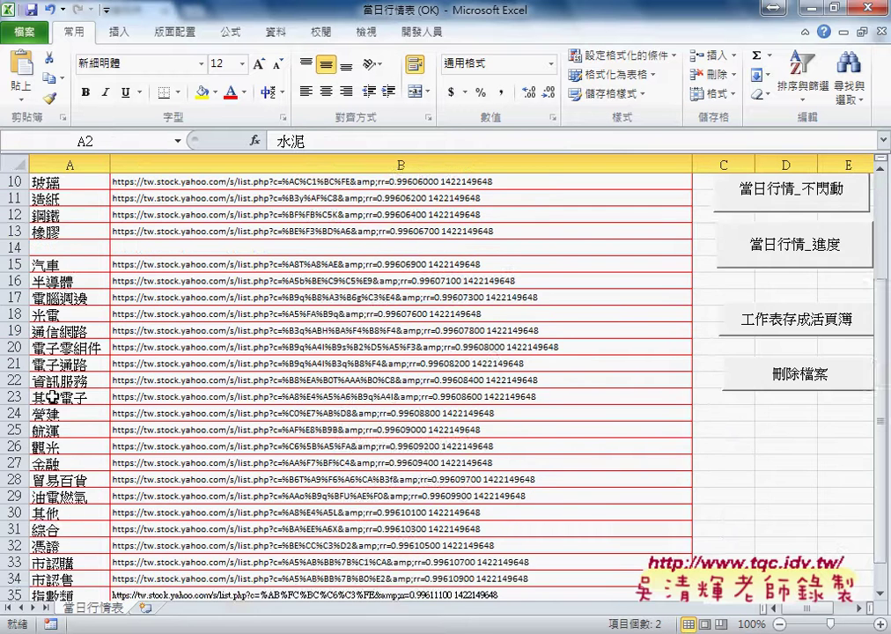
scroll(44, 378, "down", 3)
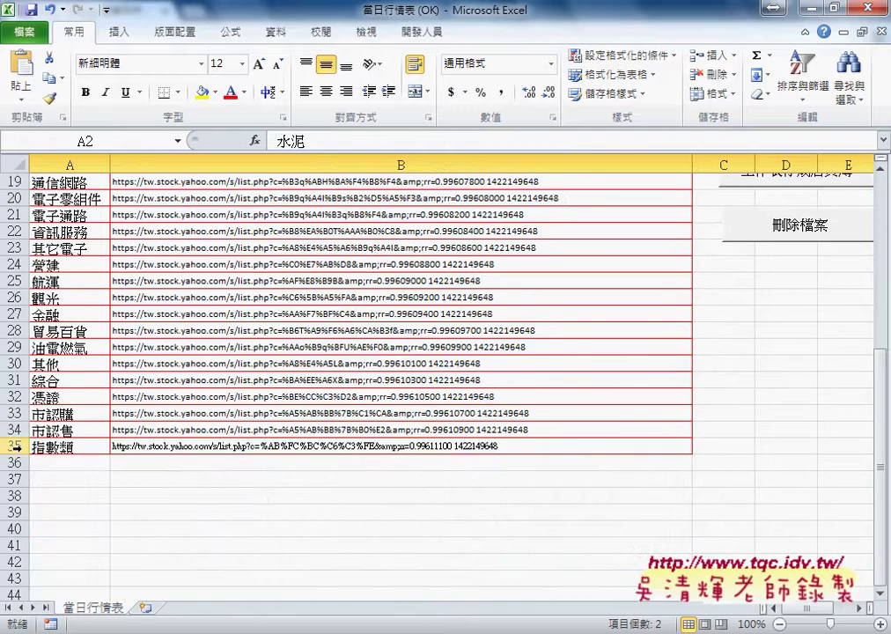
scroll(15, 423, "up", 3)
scroll(15, 379, "up", 2)
left_click(15, 347)
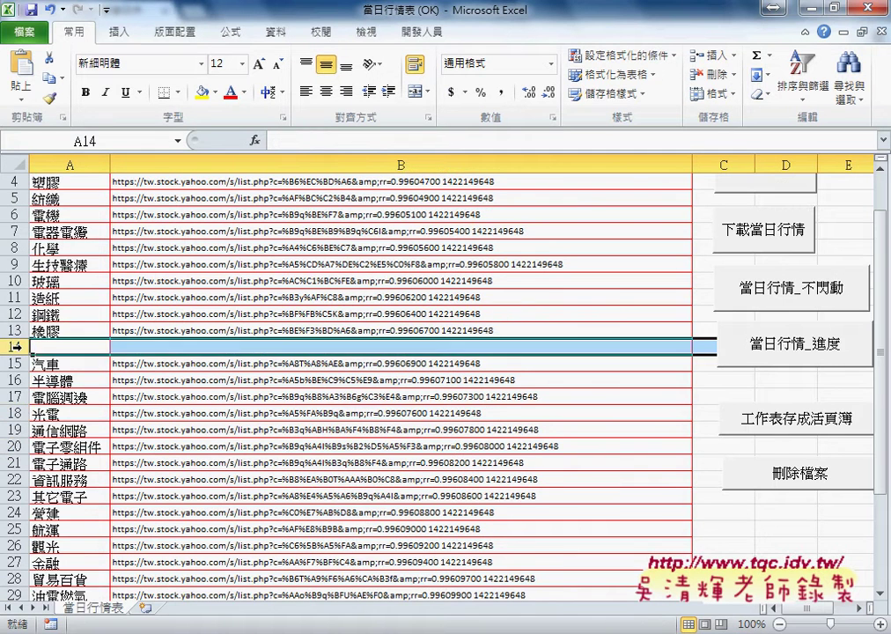
scroll(15, 347, "up", 3)
left_click_drag(44, 199, 56, 379)
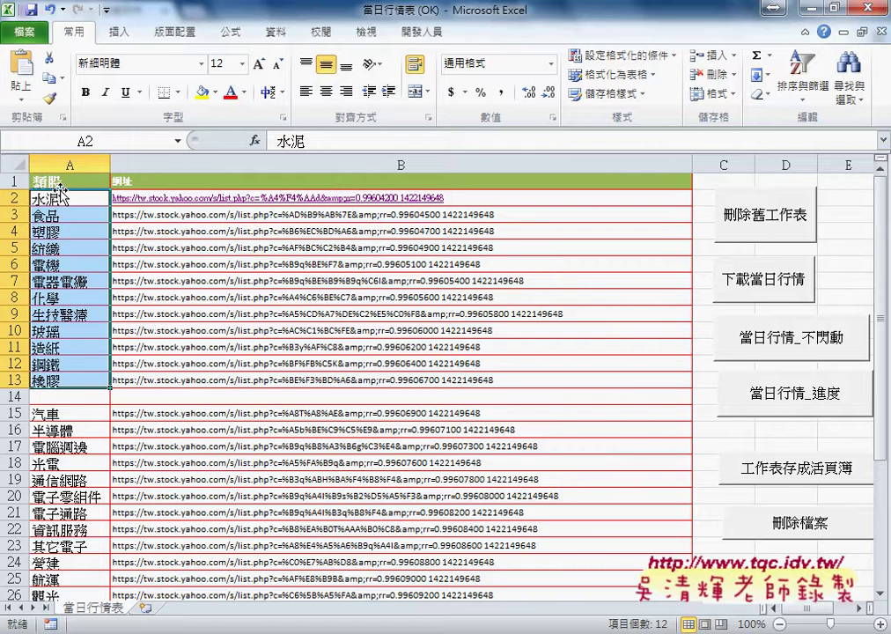
left_click(93, 199)
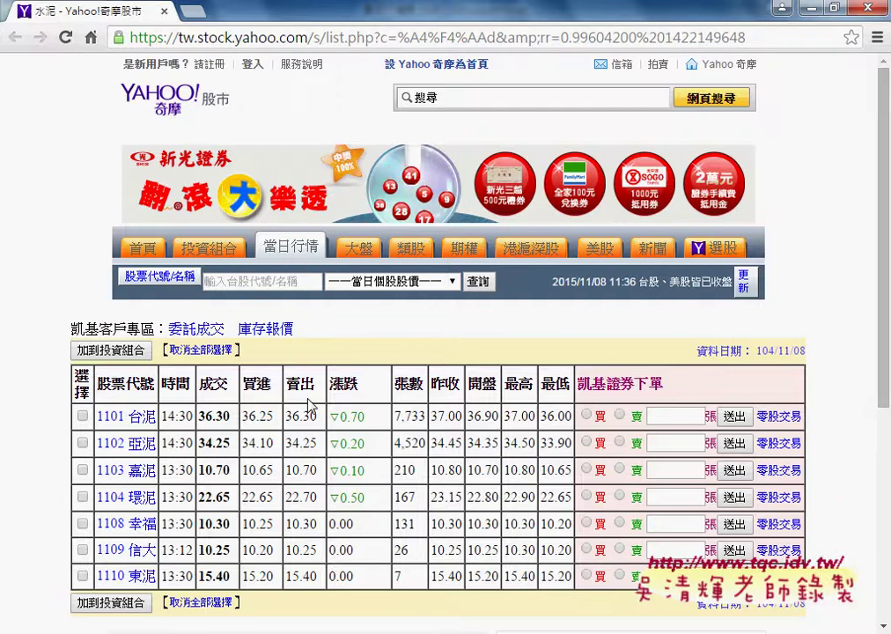
scroll(310, 405, "down", 1)
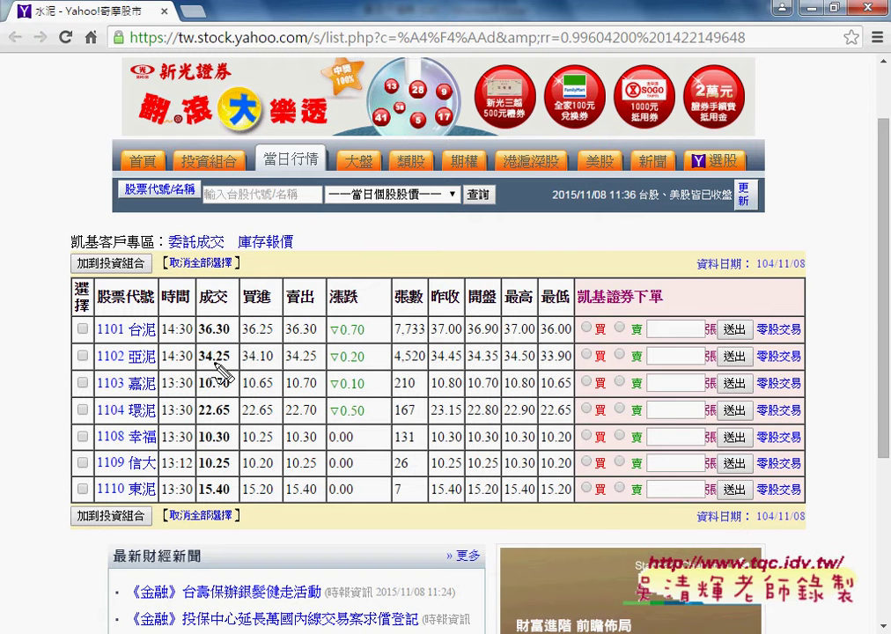
left_click_drag(62, 278, 62, 517)
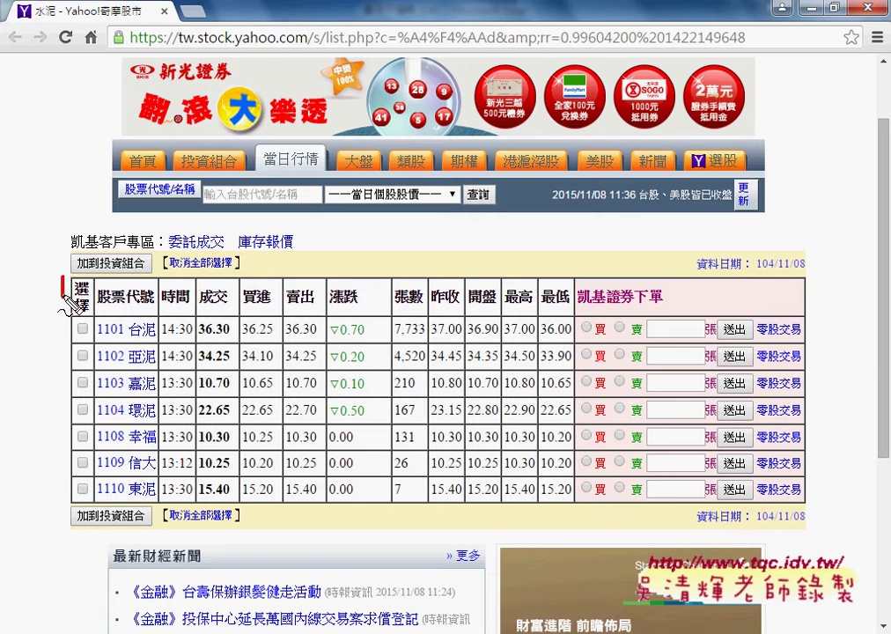
mouse_move(63, 279)
left_mouse_down()
mouse_move(810, 361)
mouse_move(817, 495)
left_mouse_up()
left_click_drag(78, 498, 812, 498)
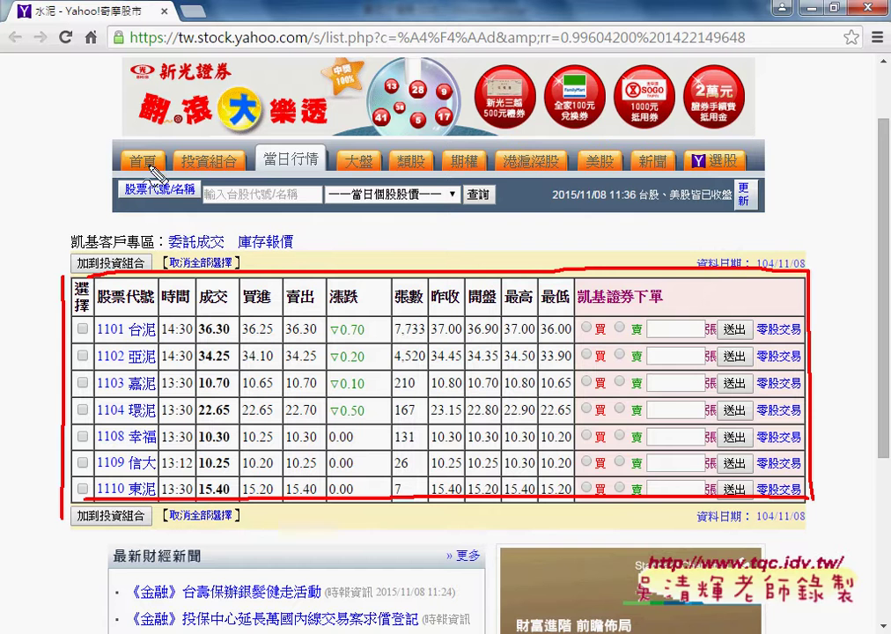
mouse_move(101, 158)
left_mouse_down()
mouse_move(101, 209)
mouse_move(762, 208)
left_mouse_up()
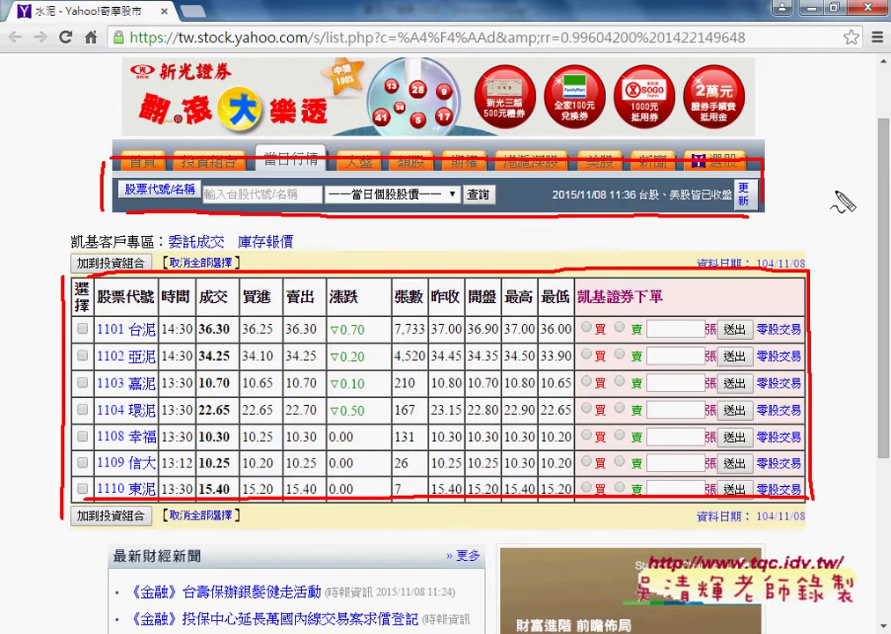
mouse_move(836, 189)
left_mouse_down()
mouse_move(777, 184)
mouse_move(783, 201)
left_mouse_up()
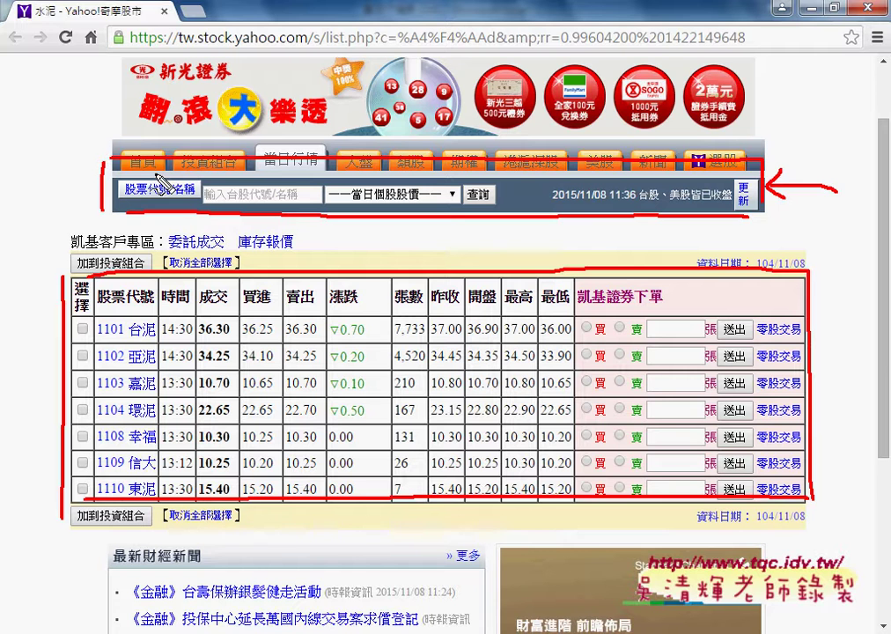
key("Escape")
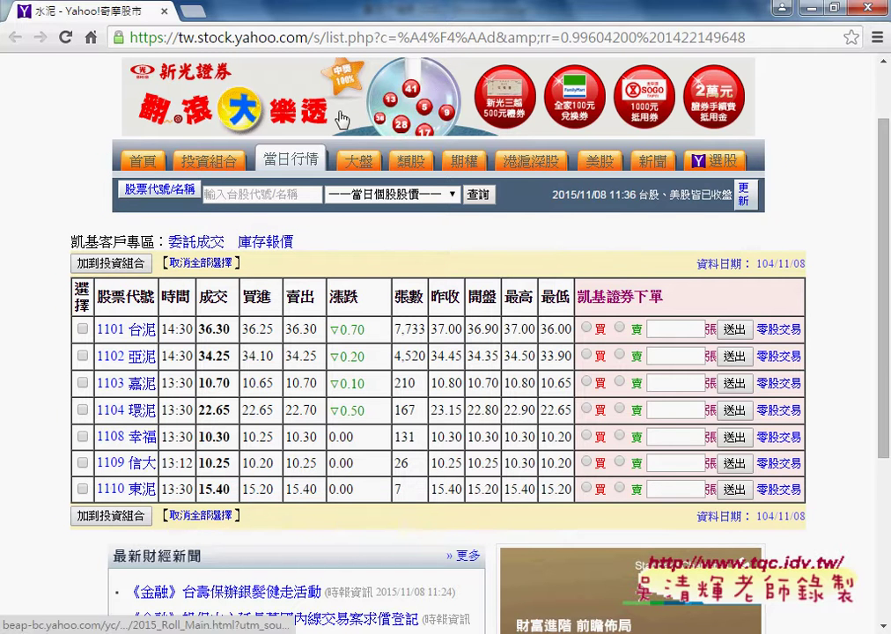
Step: Open Yahoo's 當日行情 daily quotes page and browse its category list
left_click(300, 166)
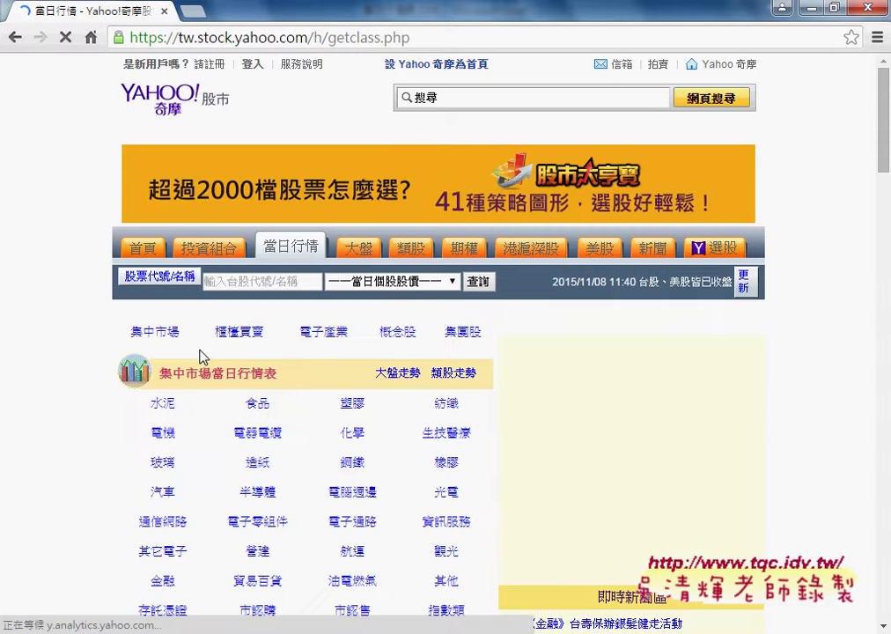
scroll(201, 357, "down", 3)
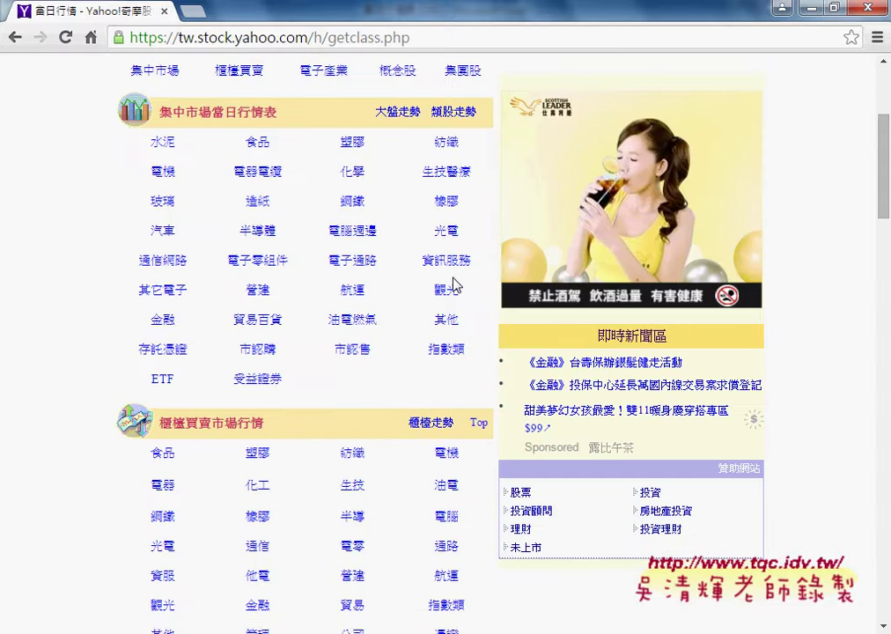
scroll(442, 370, "down", 1)
scroll(115, 276, "down", 1)
scroll(319, 417, "down", 2)
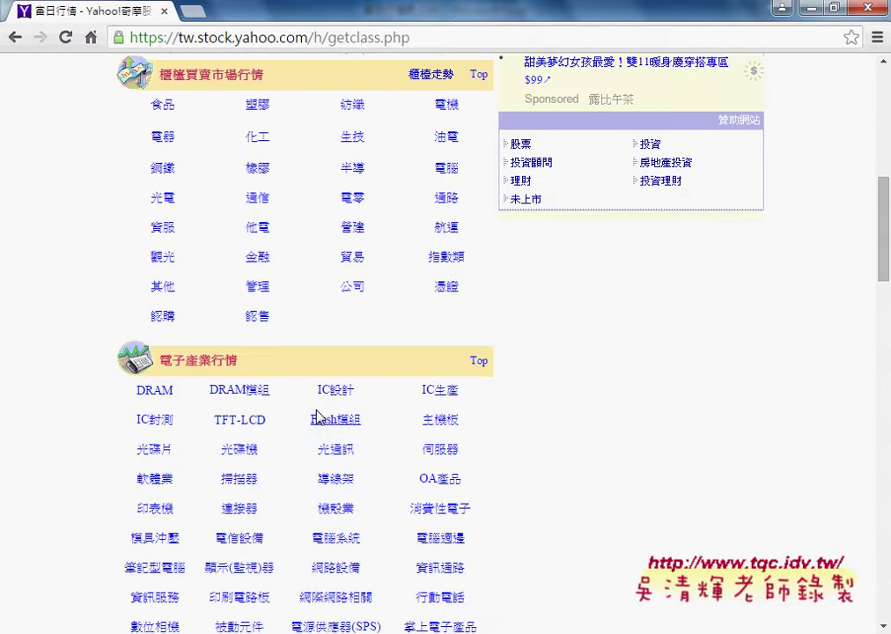
scroll(278, 485, "down", 3)
scroll(46, 314, "down", 4)
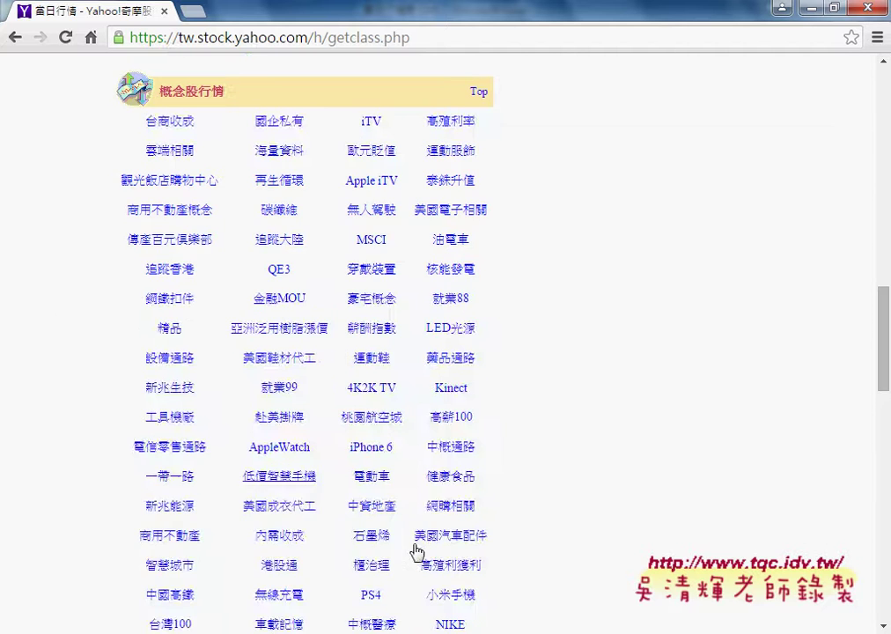
scroll(517, 581, "up", 9)
scroll(520, 581, "up", 4)
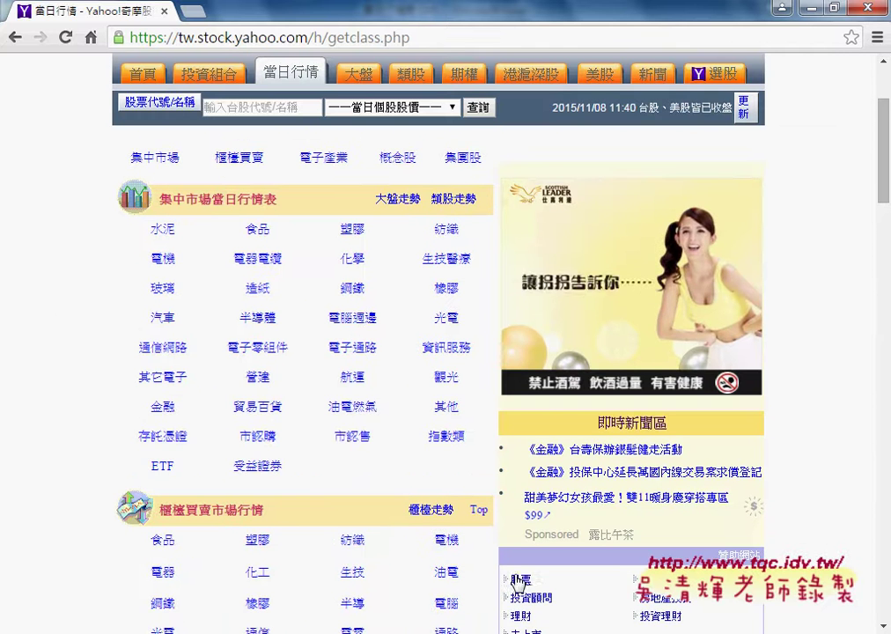
Step: Highlight the 集中市場 category names, then open the 水泥 category's quote page
mouse_move(187, 436)
left_mouse_down()
mouse_move(206, 335)
mouse_move(146, 225)
left_mouse_up()
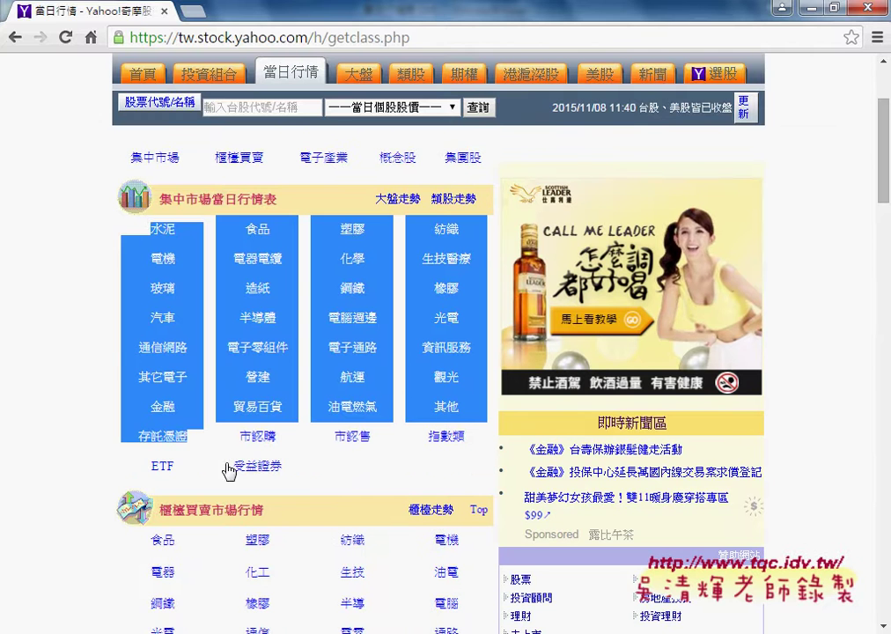
left_click(141, 242)
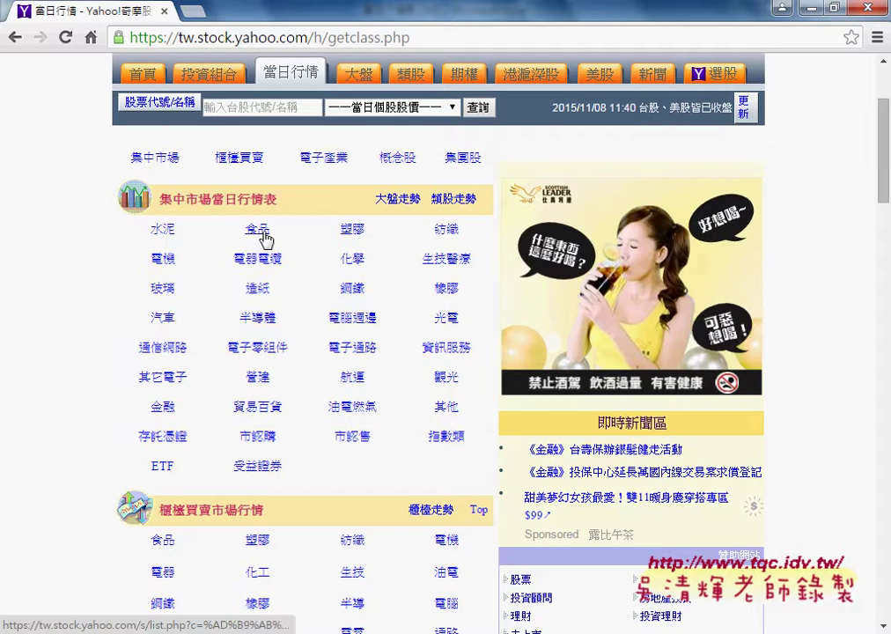
left_click(170, 228)
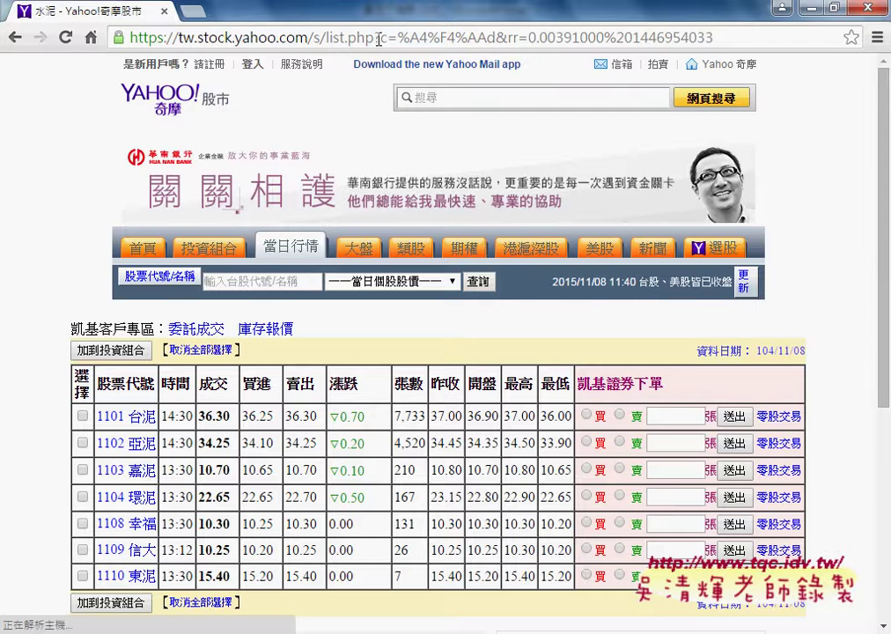
left_click_drag(714, 38, 387, 38)
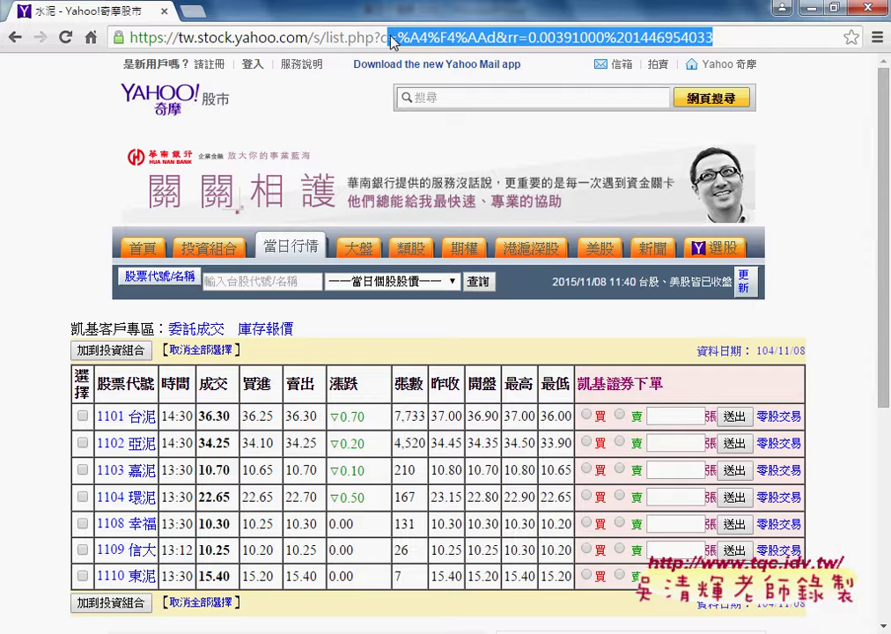
left_click(297, 37)
left_click_drag(742, 37, 132, 40)
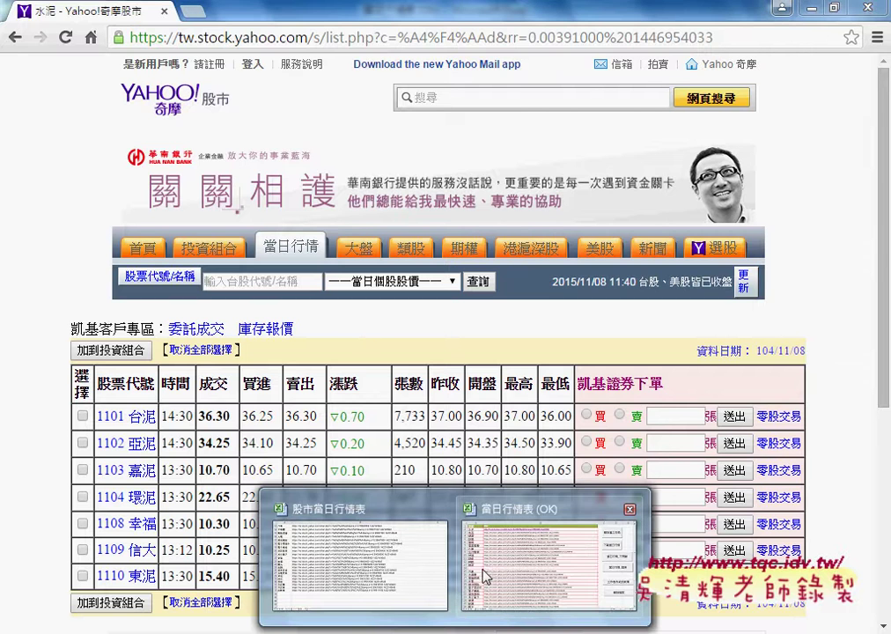
Step: Run 下載當日行情 in 當日行情表 (OK) for every category, then go to 股市當日行情表
left_click(461, 616)
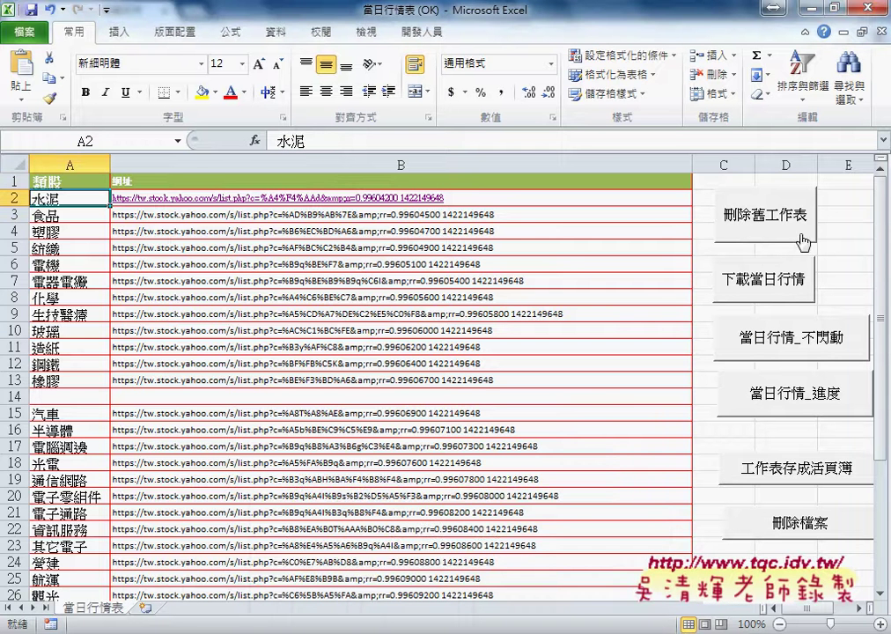
left_click(780, 275)
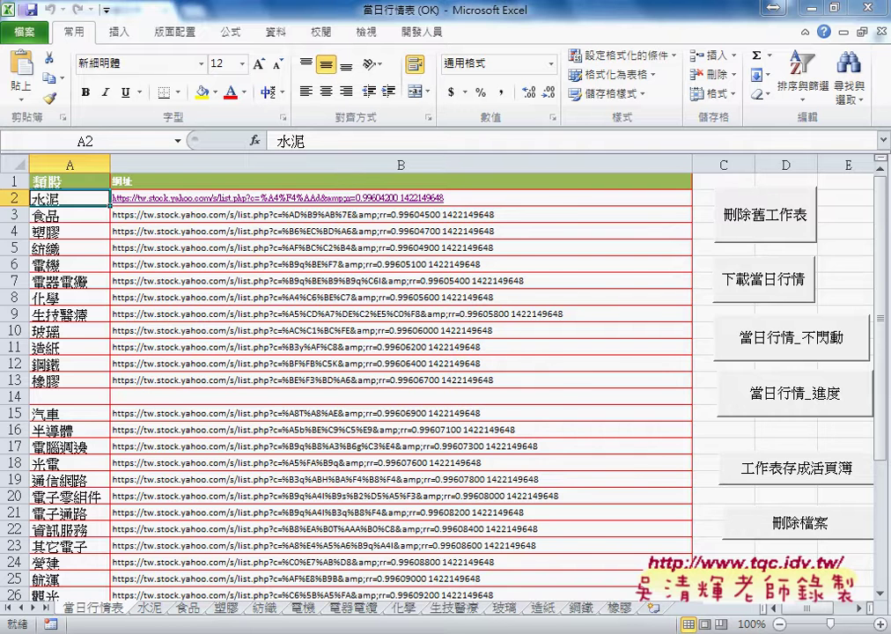
key("alt+Tab")
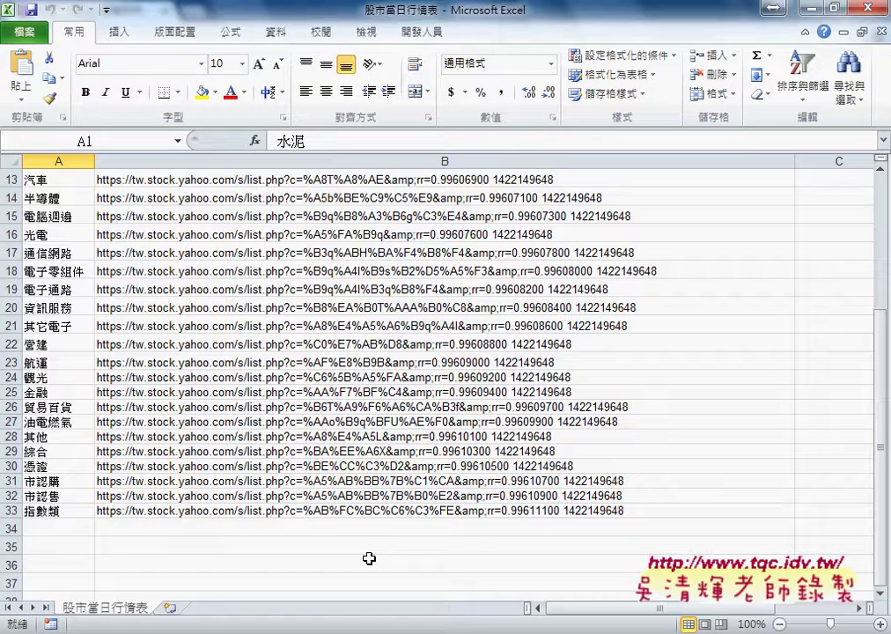
Step: Select the 水泥 URL in B1 and insert the new blank sheet 工作表1
scroll(369, 558, "up", 4)
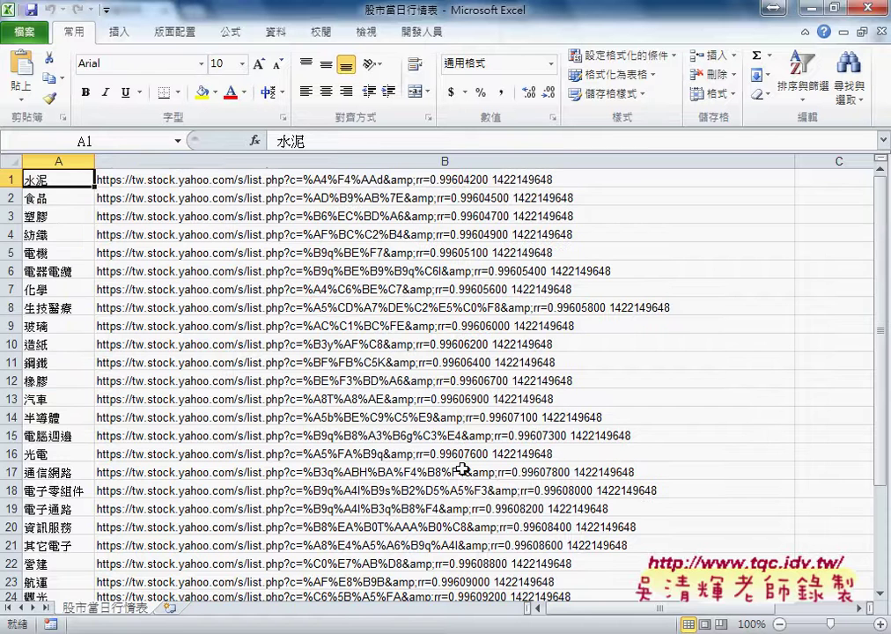
left_click(345, 187)
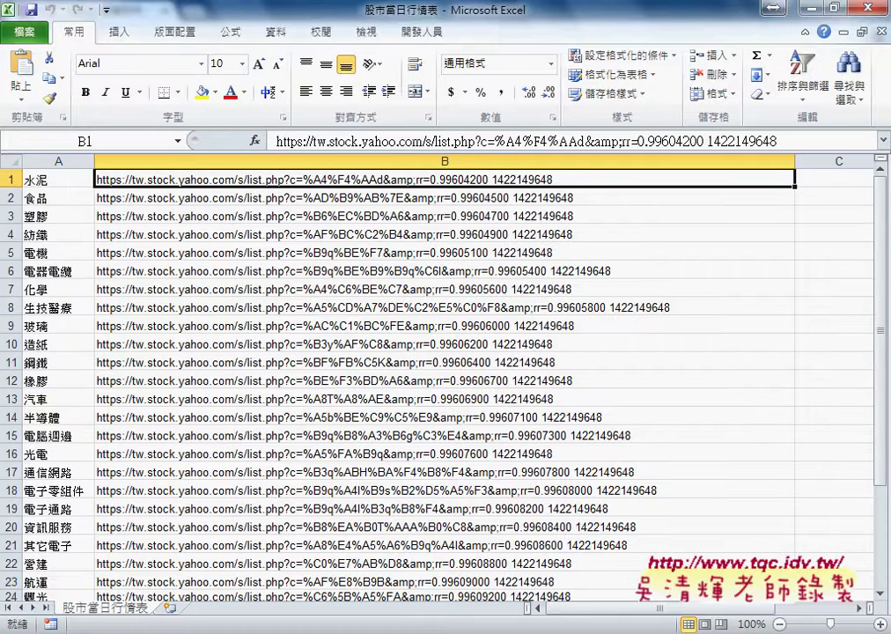
left_click(171, 612)
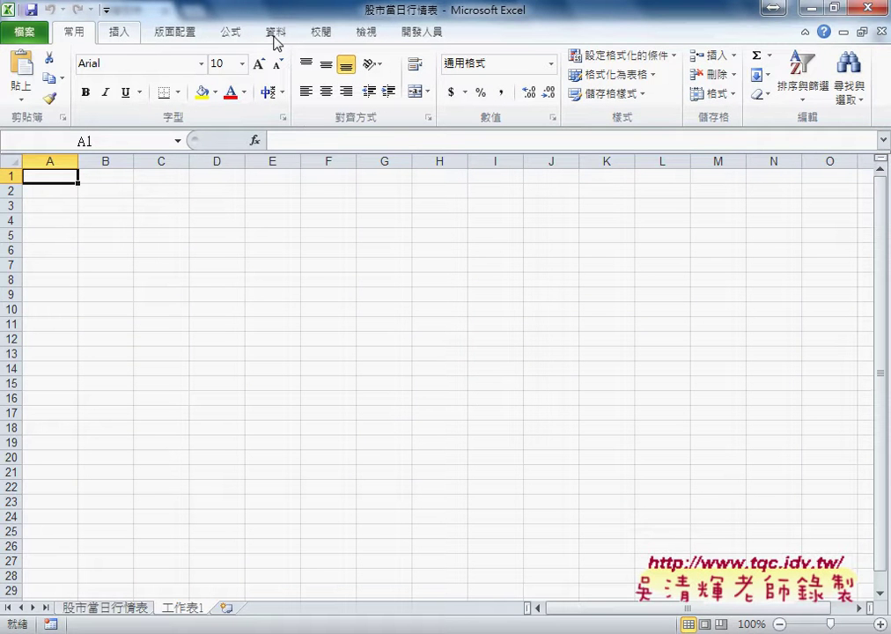
Step: Scroll down the sheet in the 股市當日行情表 workbook
scroll(277, 41, "down", 1)
scroll(277, 41, "down", 3)
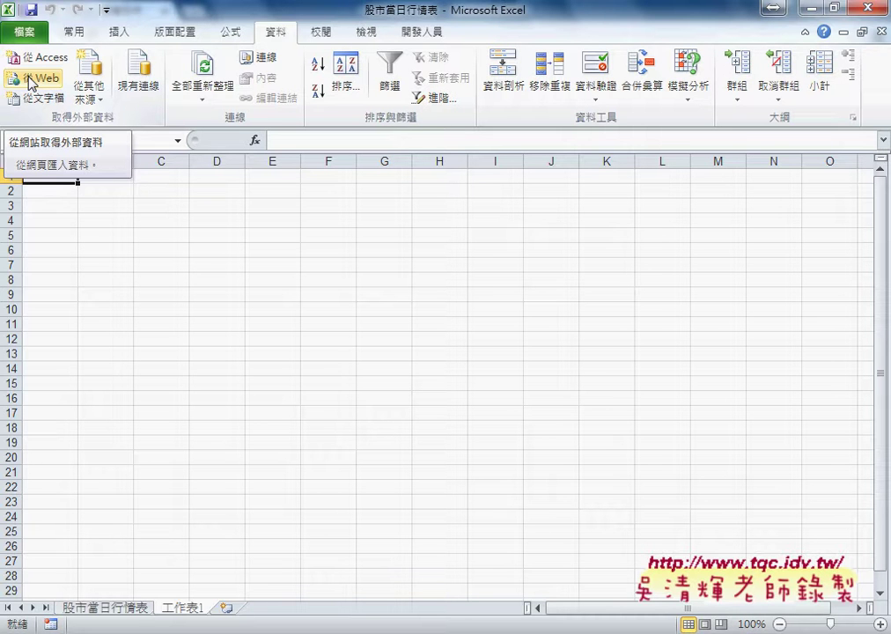
Step: Choose 資料 > 從 Web to start a new web query
left_click(32, 84)
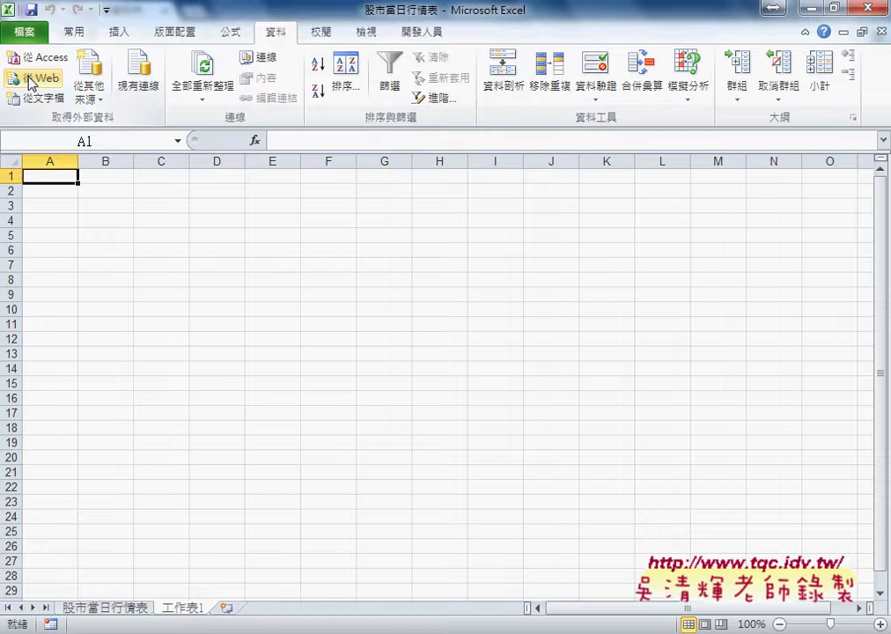
left_click(31, 81)
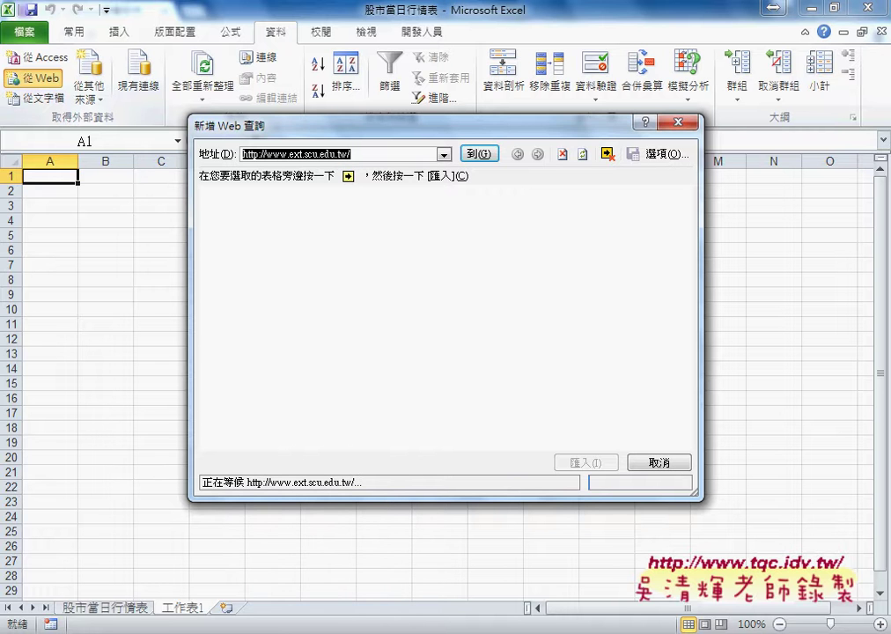
Step: Check the Yahoo stock page in the browser, then return to the 股市當日行情表 workbook
mouse_move(251, 588)
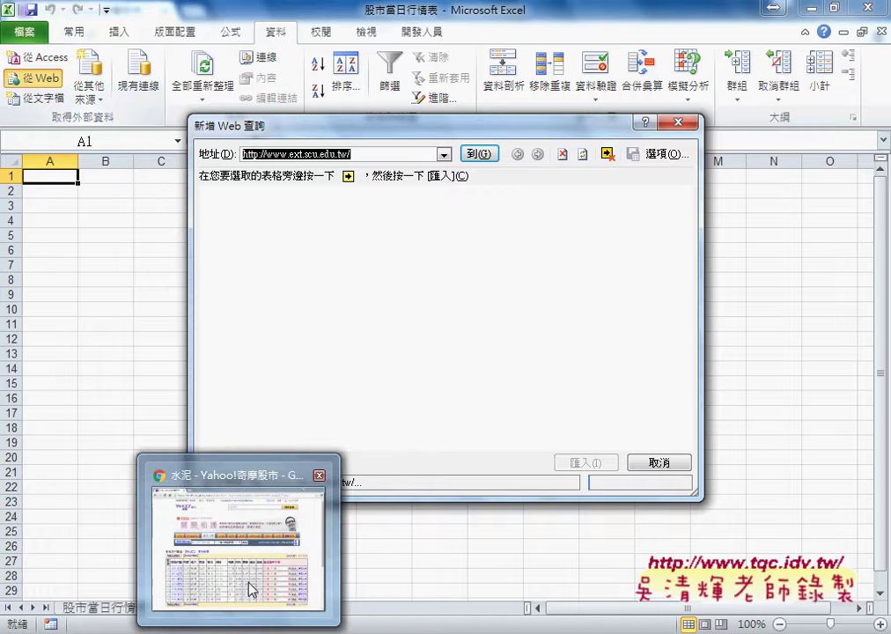
left_click(251, 588)
mouse_move(417, 586)
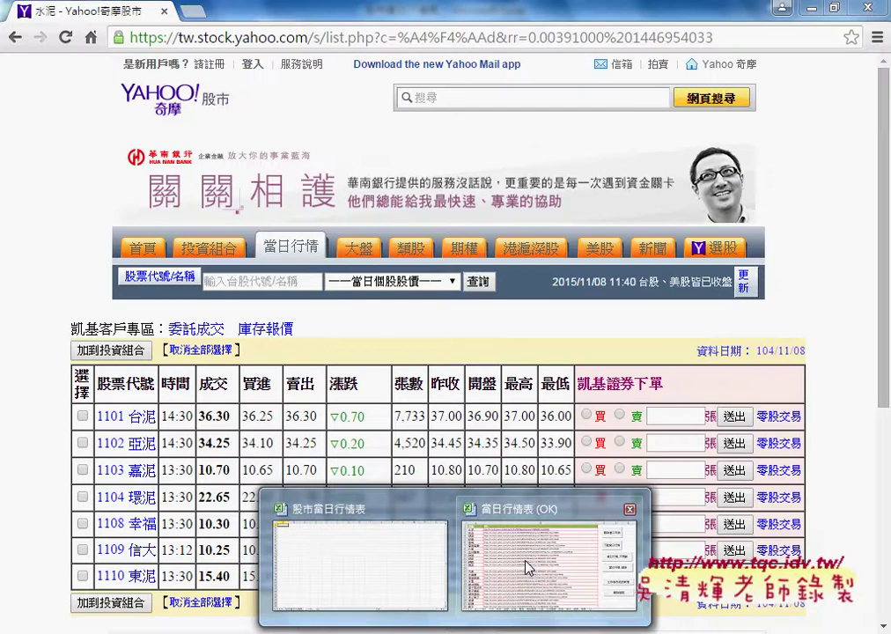
mouse_move(515, 568)
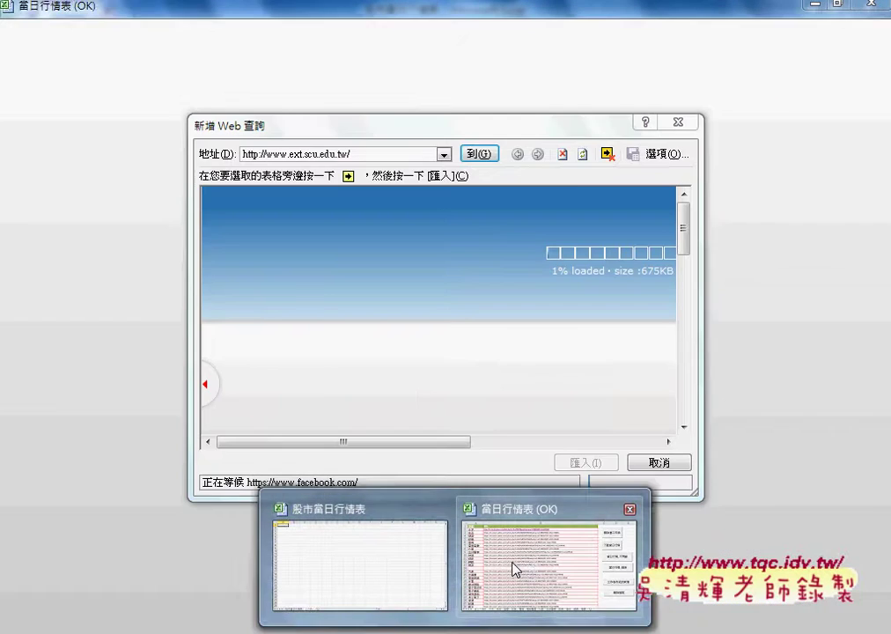
left_click(404, 566)
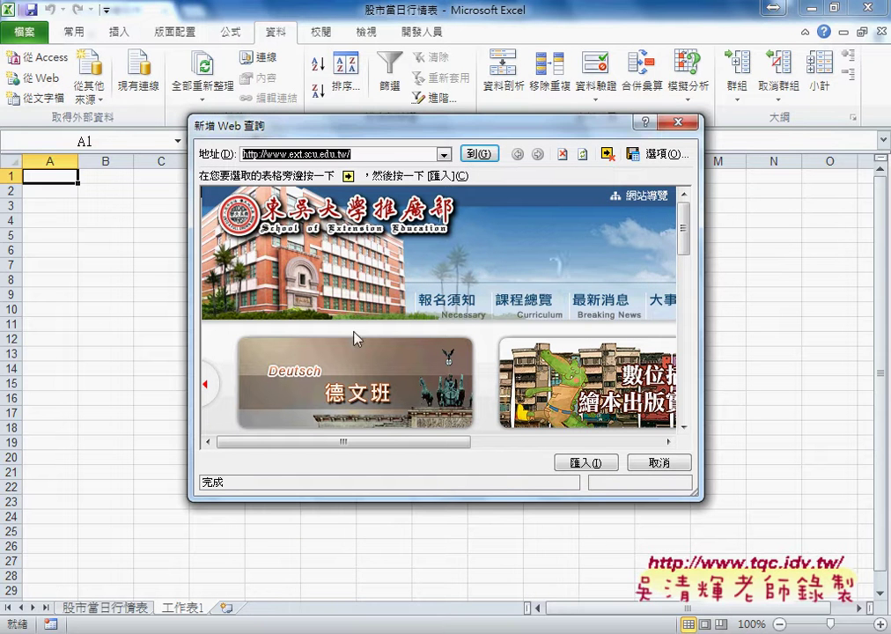
Step: Close the web query, copy the 水泥 URL from B1, and restart 從 Web on 工作表1
key("Escape")
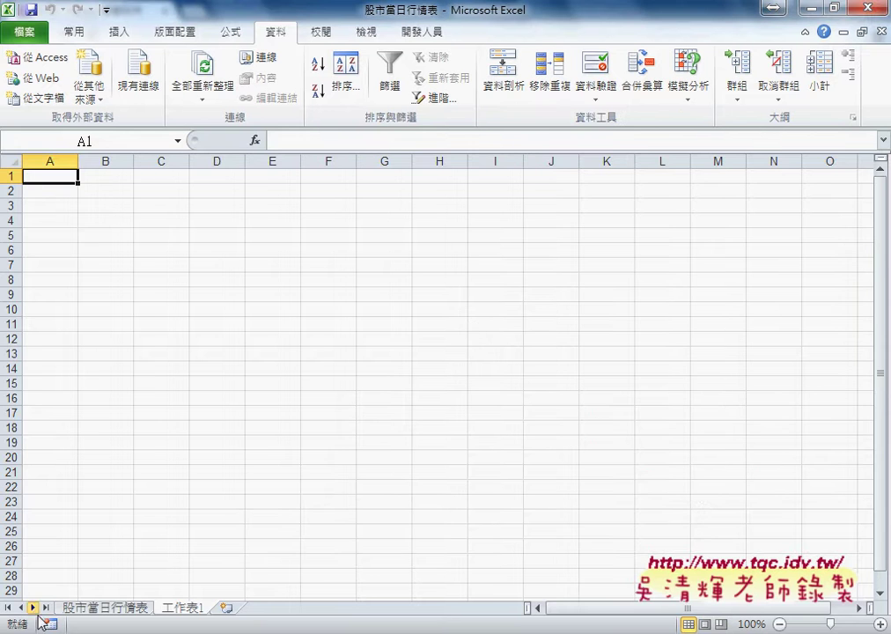
key("ctrl+Page_Up")
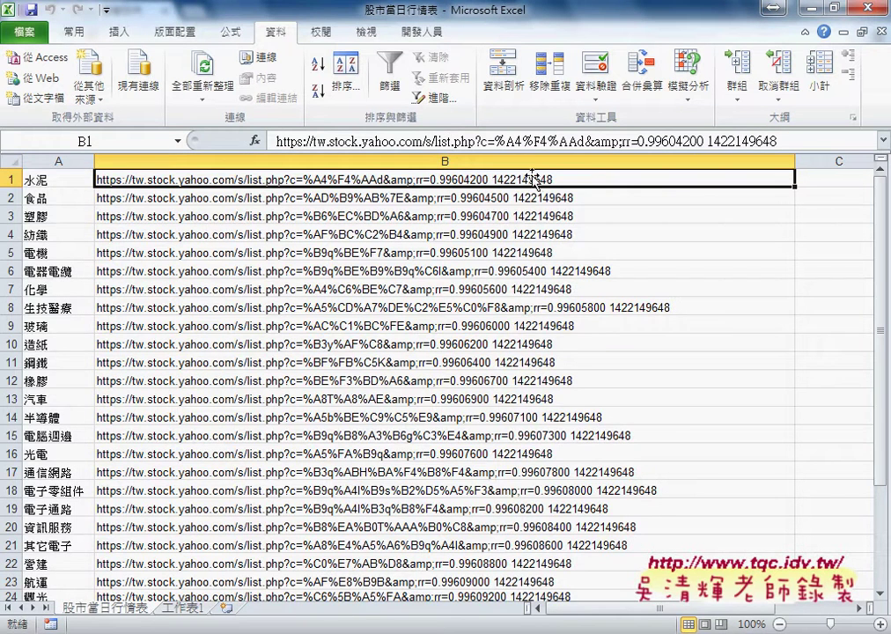
left_click(786, 141)
left_click_drag(786, 141, 275, 142)
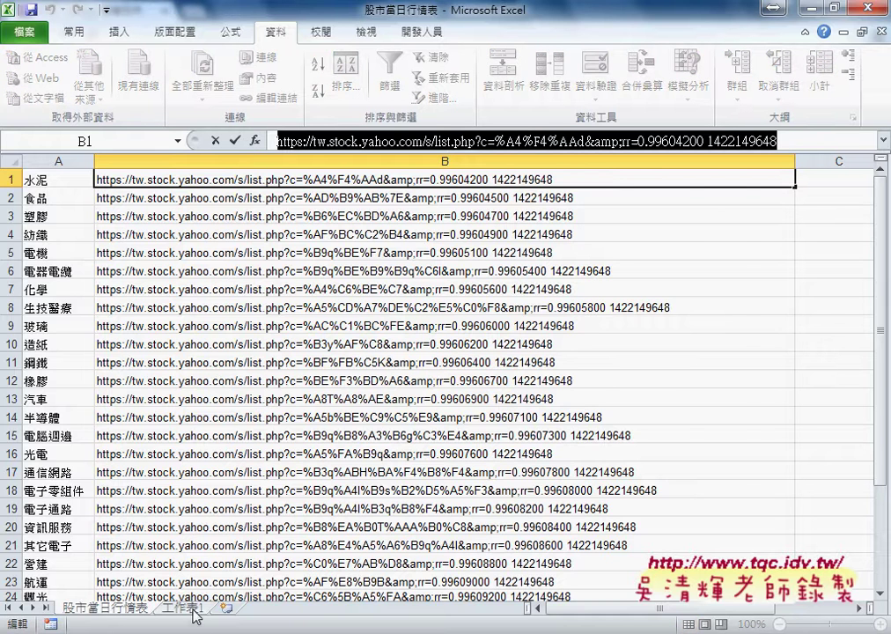
left_click(182, 607)
left_click(35, 78)
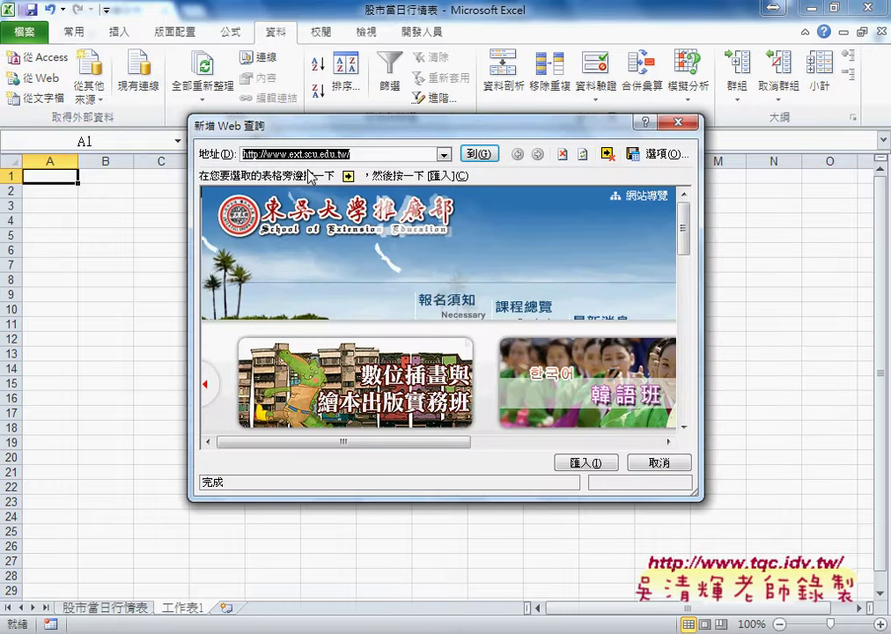
Step: Load the pasted 水泥 list.php address, accept the security warning, and enlarge the query window
left_click(484, 154)
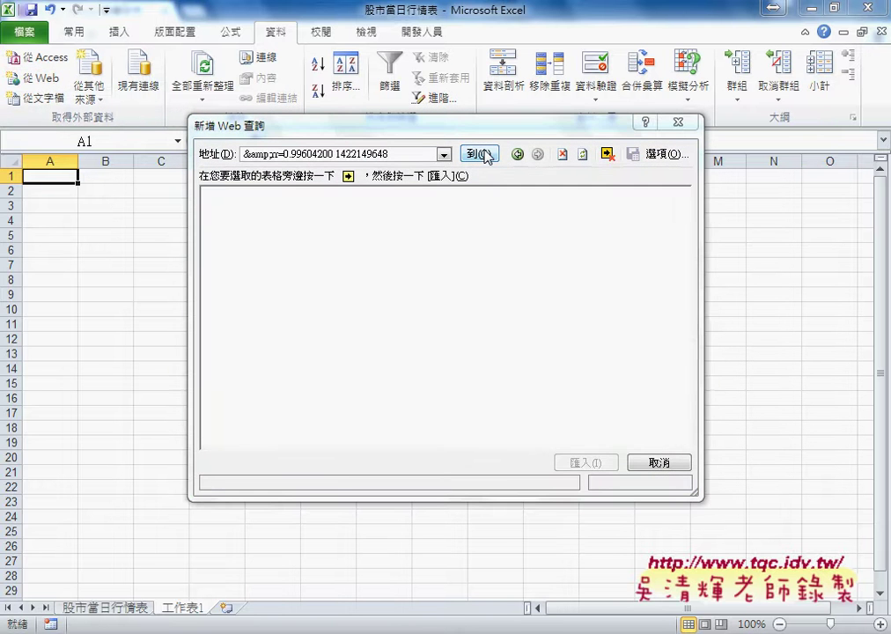
left_click(519, 364)
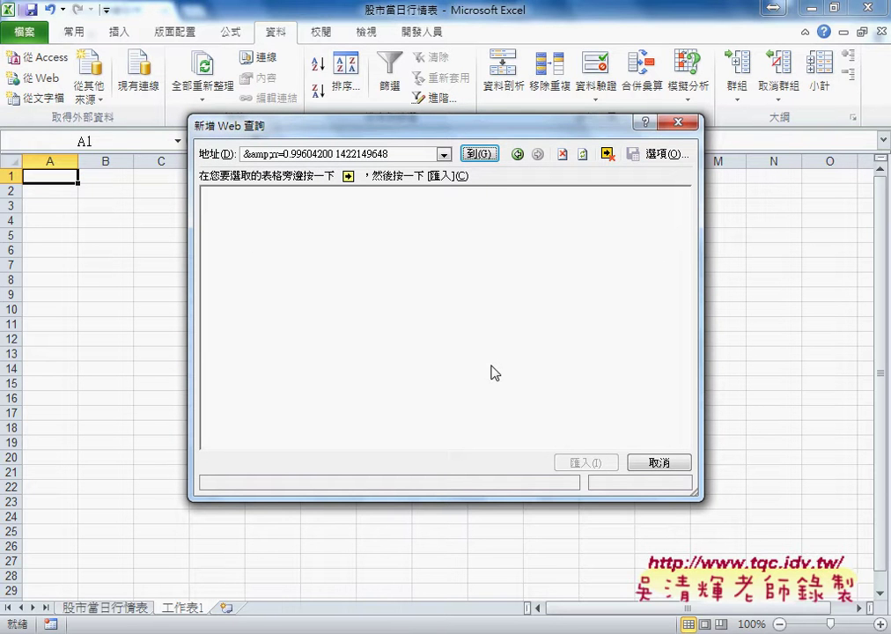
left_click_drag(311, 125, 141, 80)
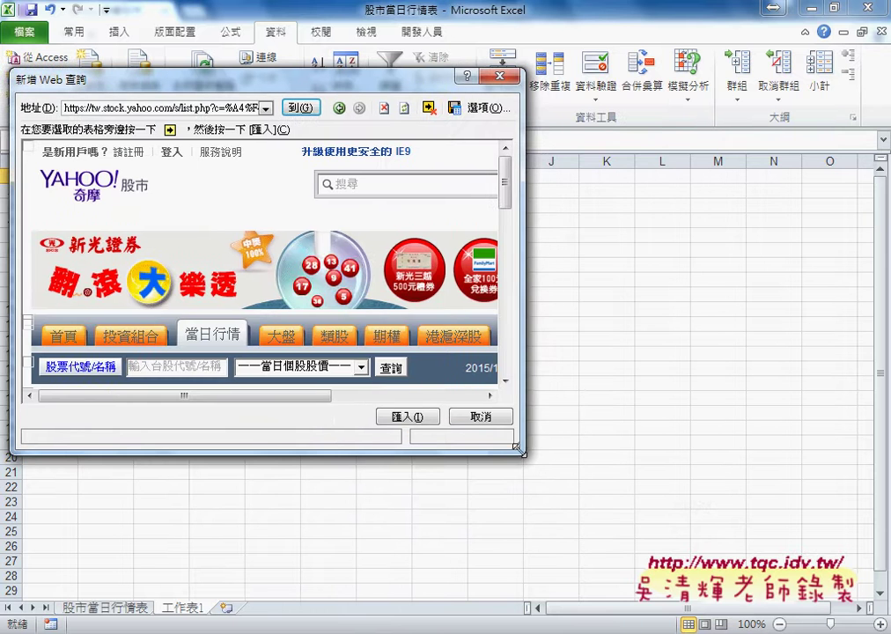
left_click_drag(532, 440, 766, 550)
left_click_drag(765, 453, 824, 580)
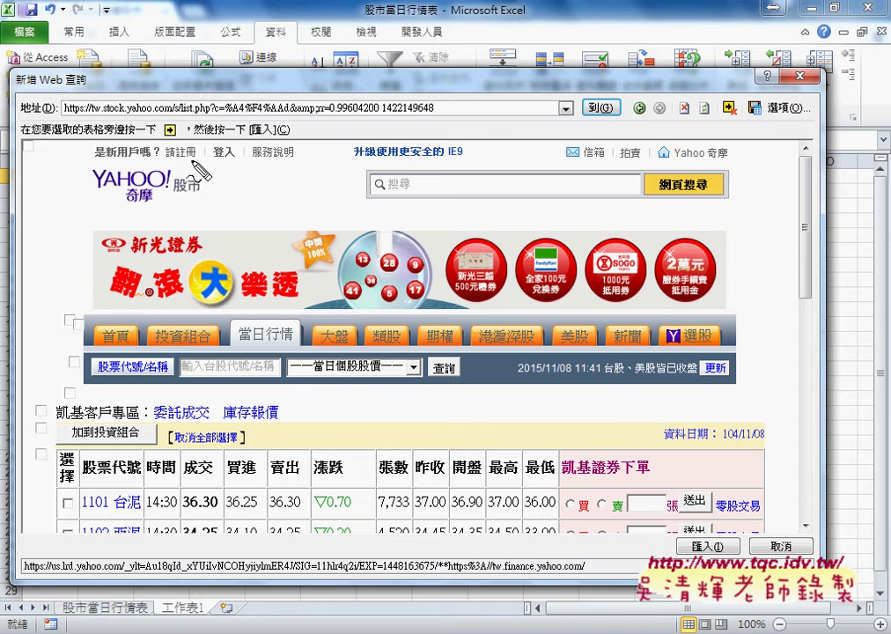
left_click_drag(158, 124, 179, 149)
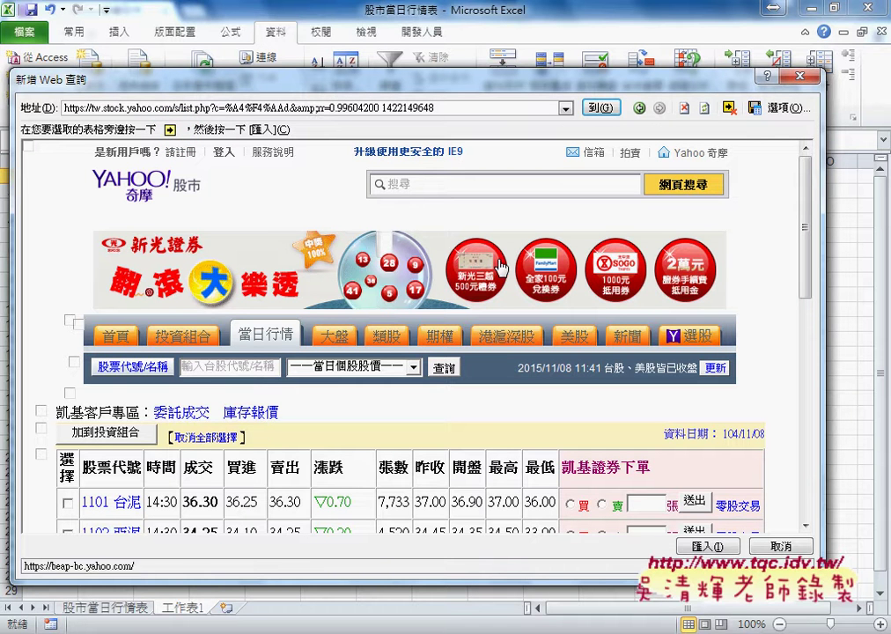
scroll(806, 240, "down", 3)
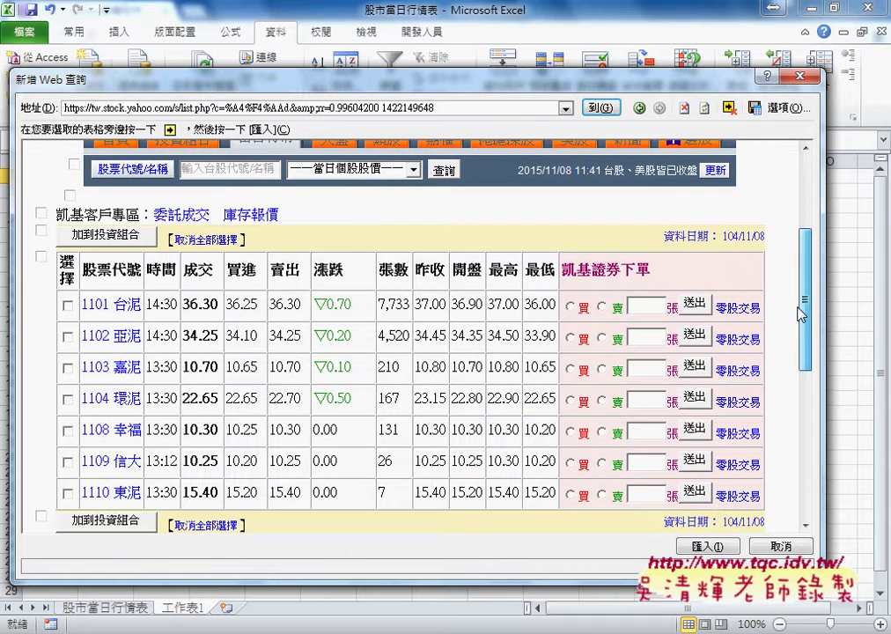
Step: Mark the 水泥 quote table (1101 台泥–1110 東泥) and import it, targeting =$A$1
left_click(41, 258)
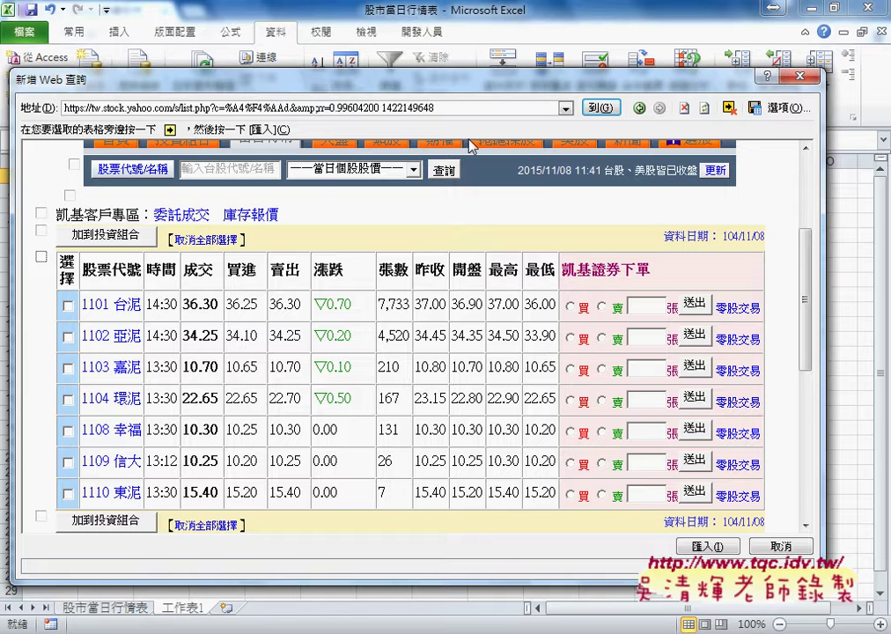
left_click(789, 111)
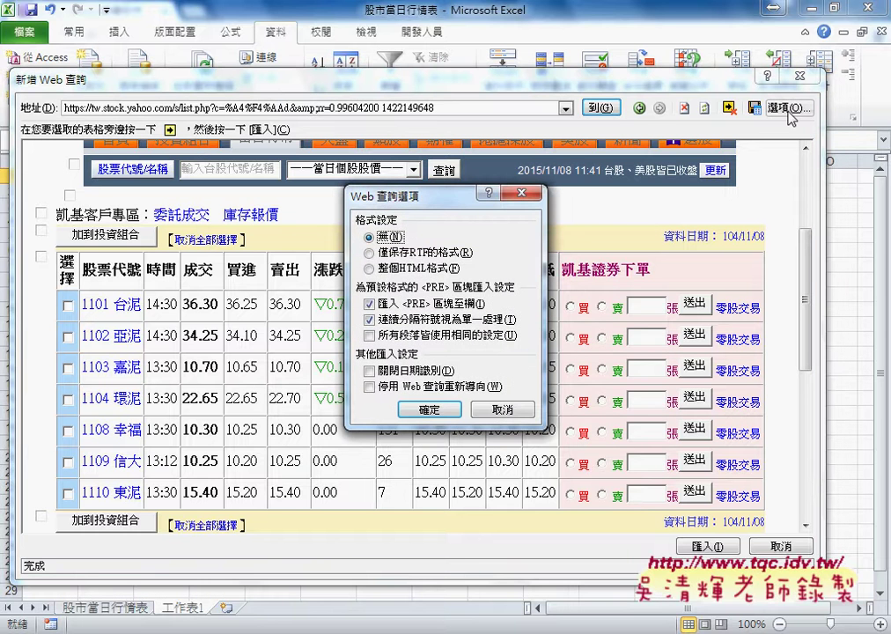
left_click(523, 192)
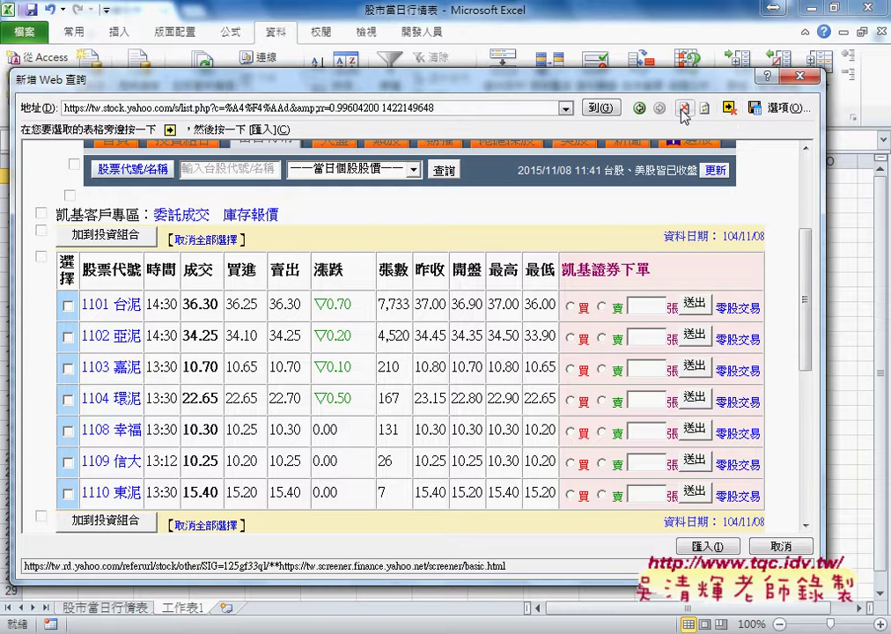
left_click(731, 109)
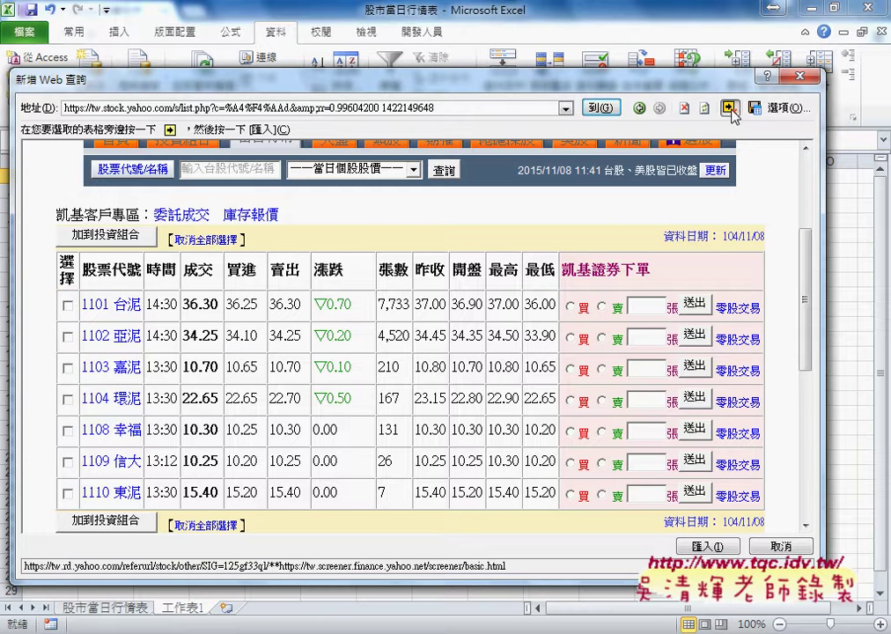
left_click(731, 109)
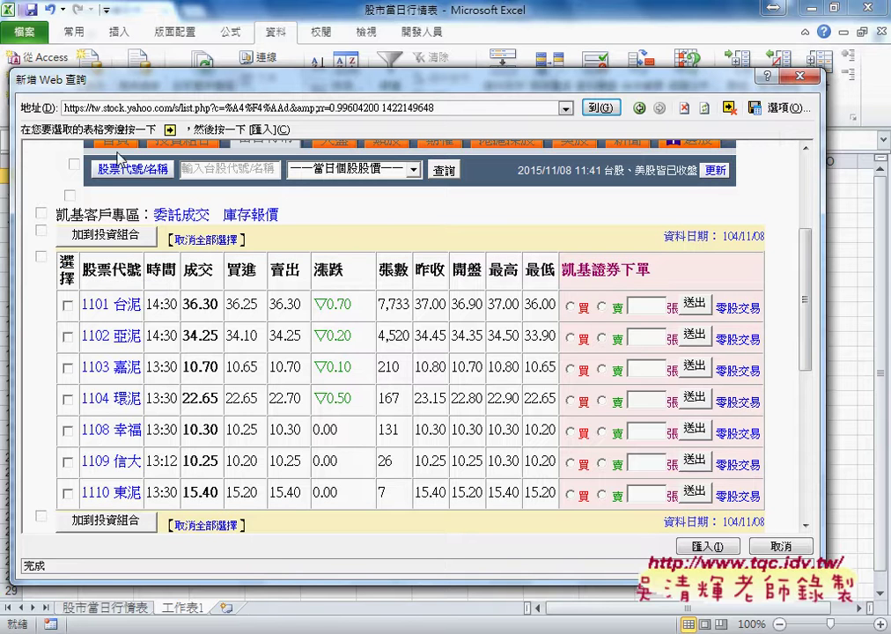
left_click(43, 259)
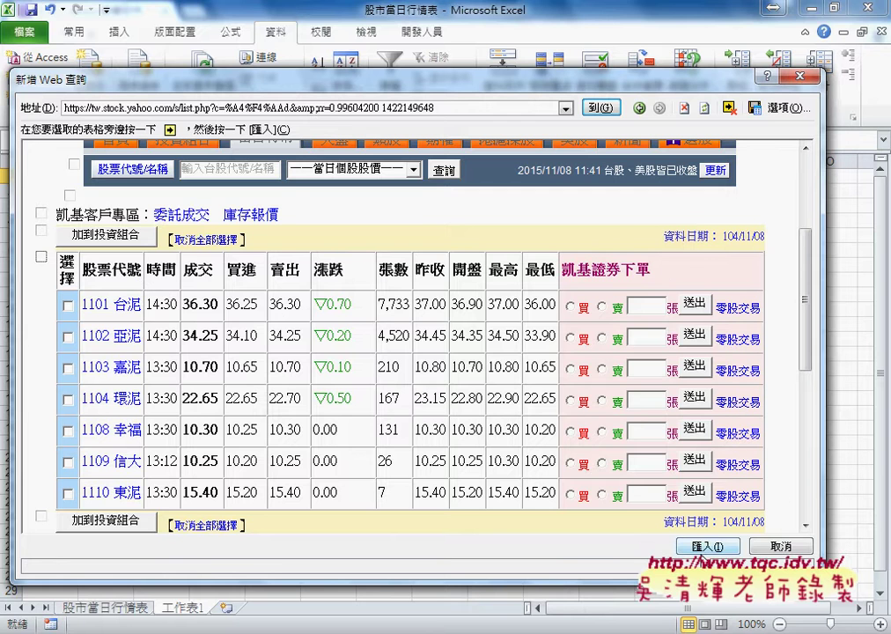
left_click(706, 546)
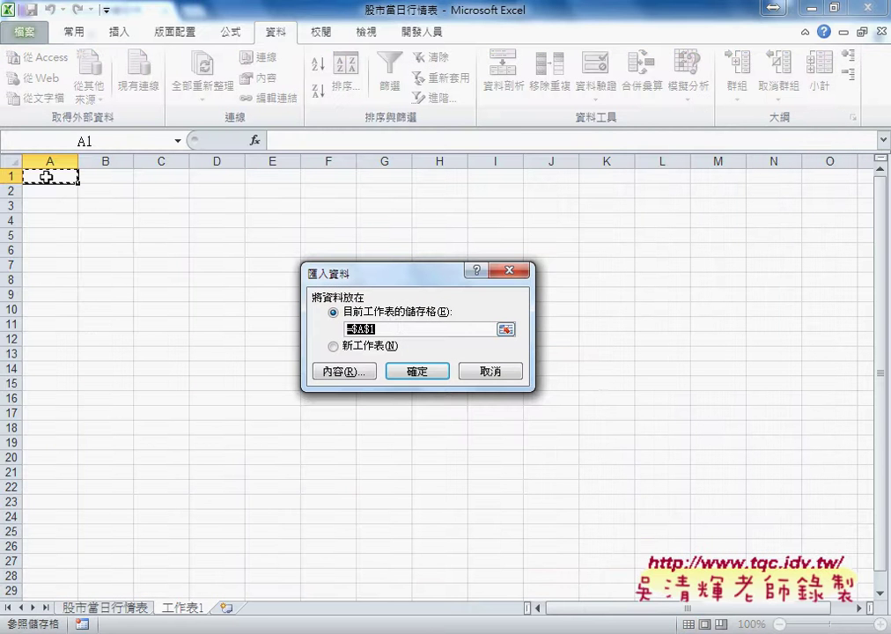
Step: Place the web query at $A$1 and inspect row 1: 【取消全部選擇】 and 資料日期 104/11/08
left_click(446, 372)
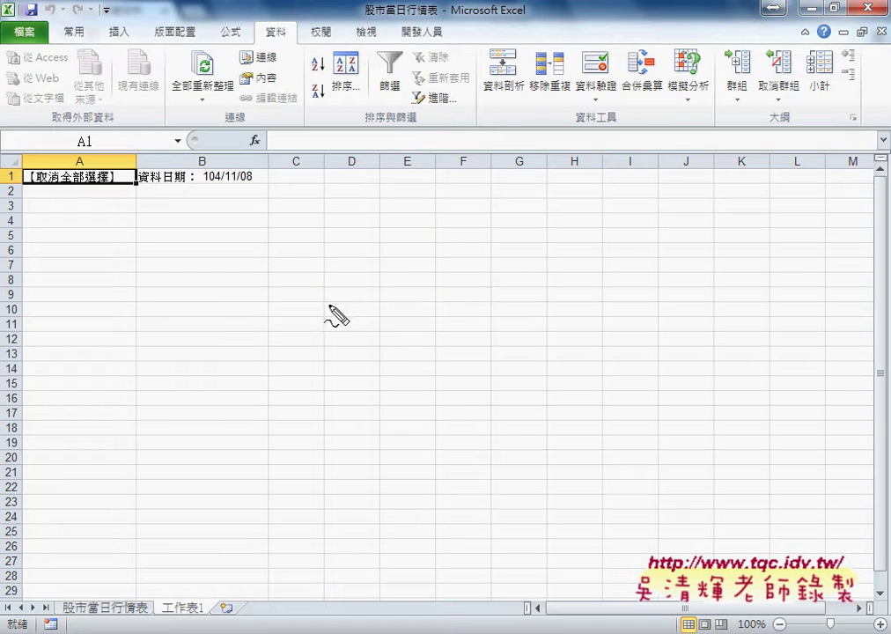
mouse_move(231, 187)
left_mouse_down()
mouse_move(17, 182)
mouse_move(261, 185)
left_mouse_up()
left_click(203, 234)
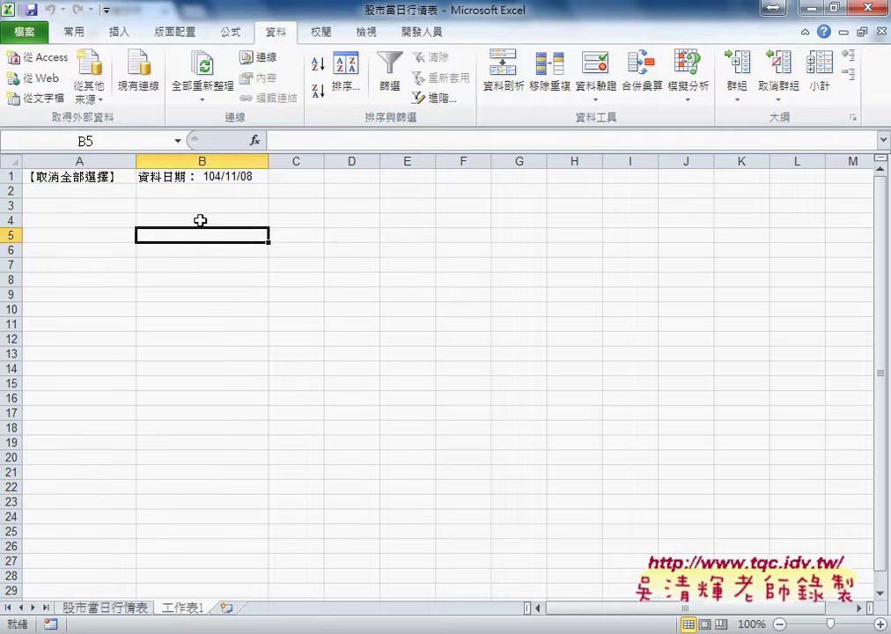
left_click(76, 191)
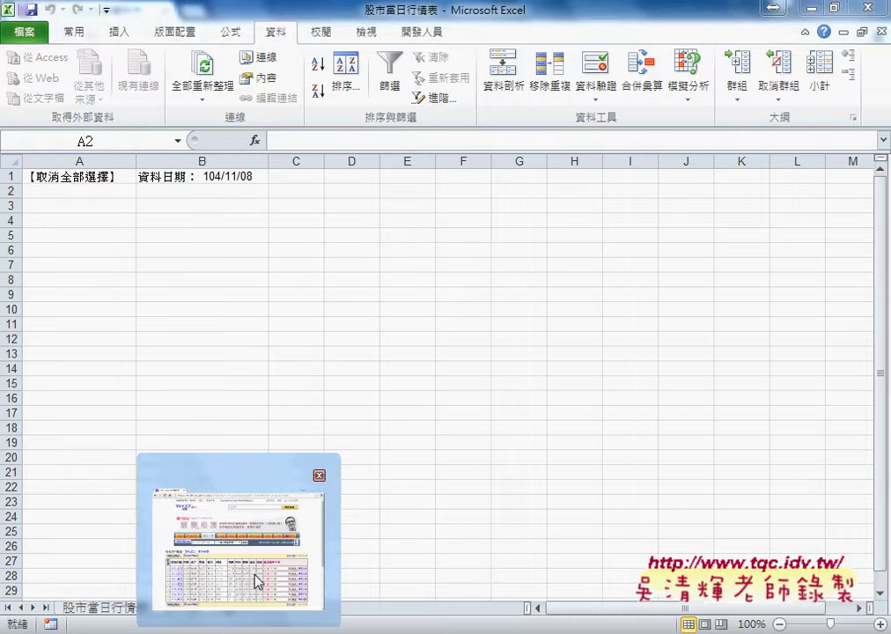
Step: Put the Yahoo stock page beside Excel and scroll down to its quote table
left_click(255, 581)
double_click(356, 7)
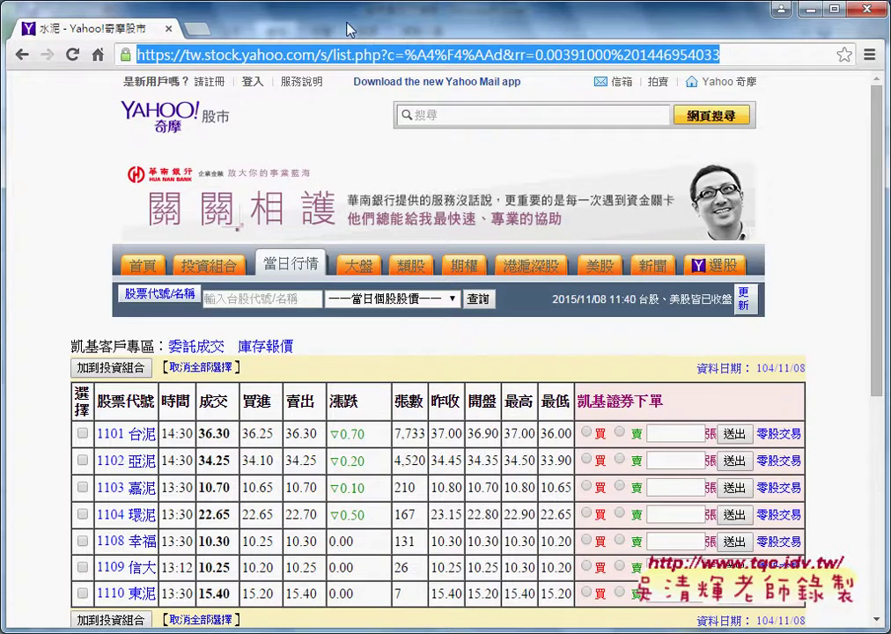
left_click_drag(357, 10, 540, 31)
scroll(428, 330, "down", 3)
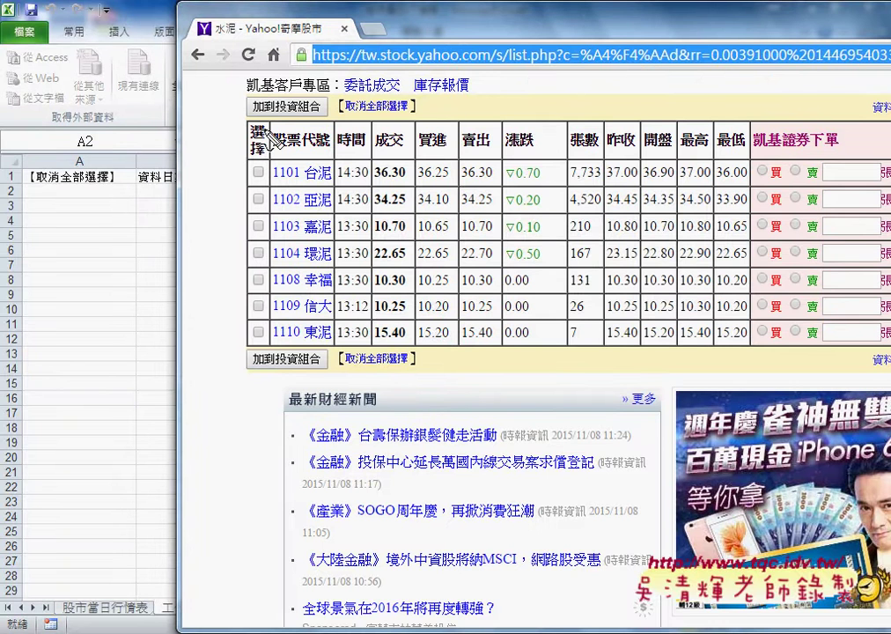
Step: Compare the page's stock table with the one-row import, then close the browser
left_click_drag(255, 114, 249, 317)
left_click_drag(264, 121, 577, 287)
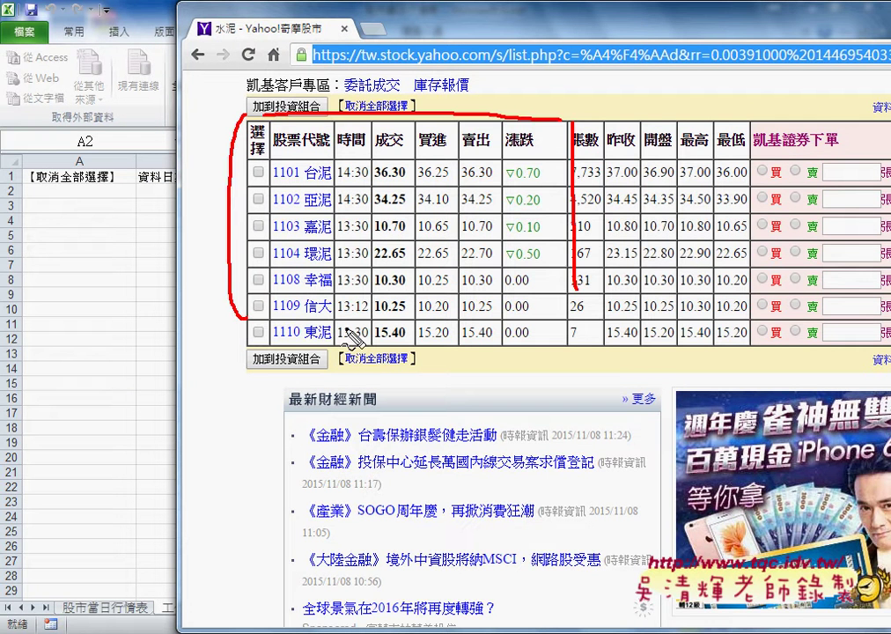
left_click_drag(249, 319, 572, 333)
left_click_drag(29, 184, 113, 184)
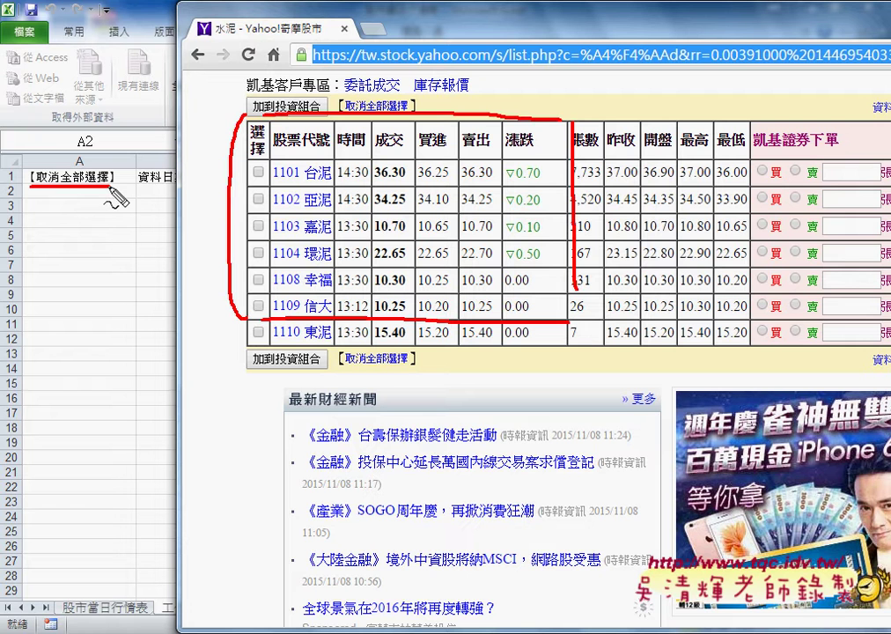
mouse_move(340, 368)
left_mouse_down()
mouse_move(412, 381)
mouse_move(419, 372)
mouse_move(328, 350)
left_mouse_up()
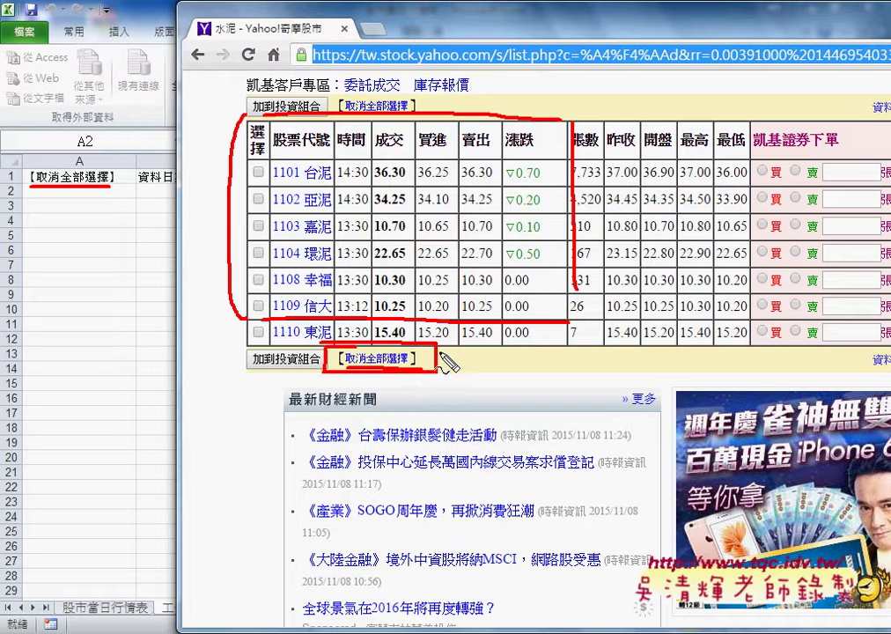
left_click_drag(380, 179, 370, 238)
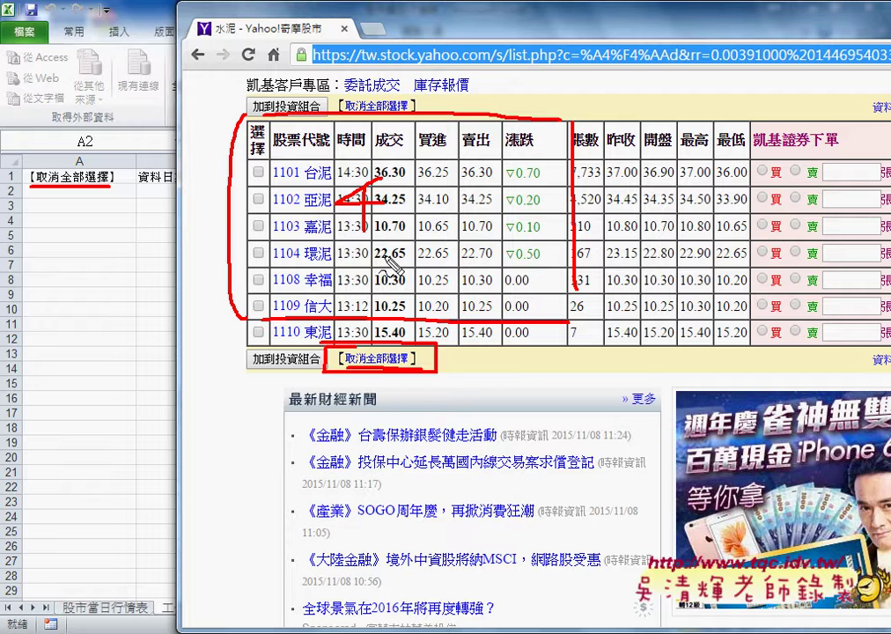
left_click_drag(491, 340, 466, 383)
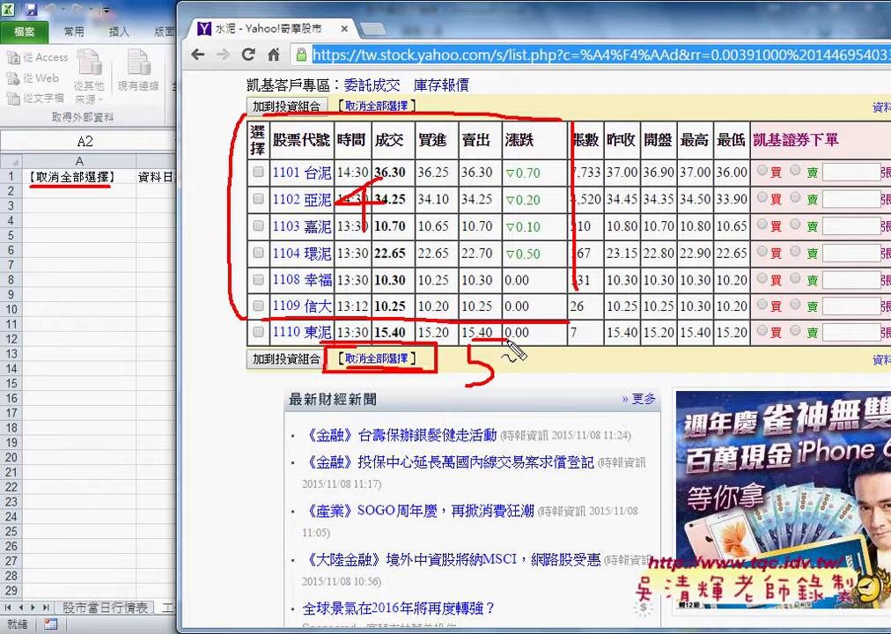
left_click_drag(498, 337, 392, 237)
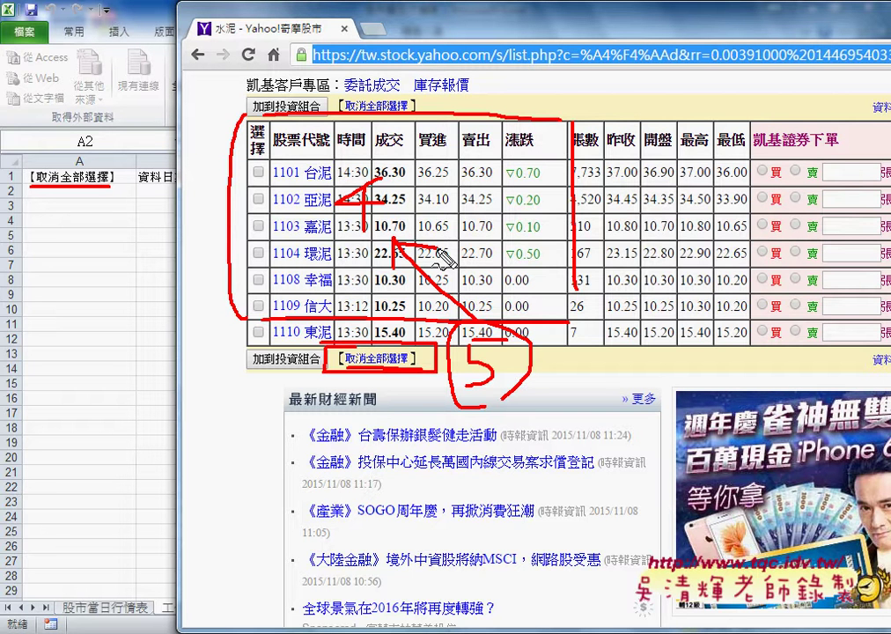
key("Escape")
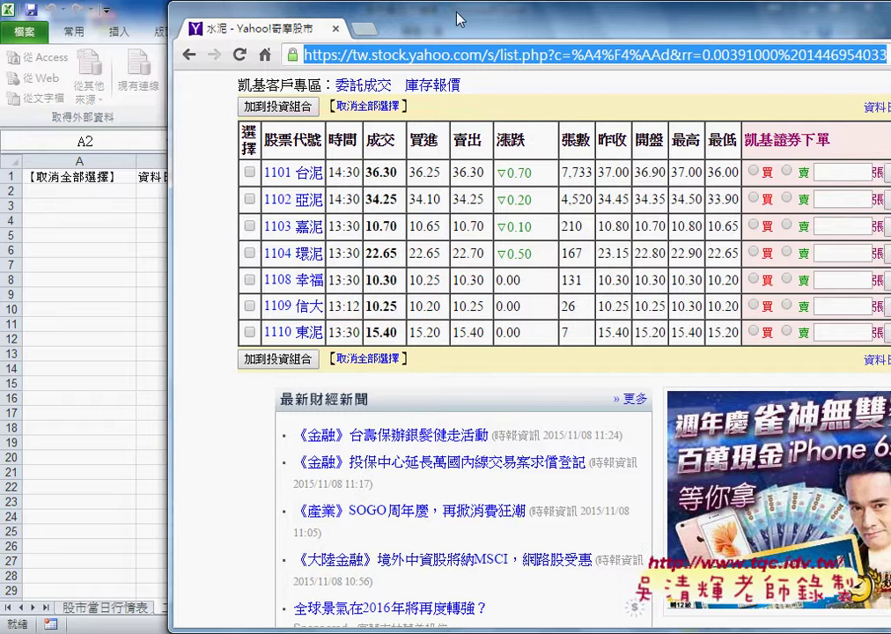
left_click_drag(484, 21, 339, 23)
left_click(880, 12)
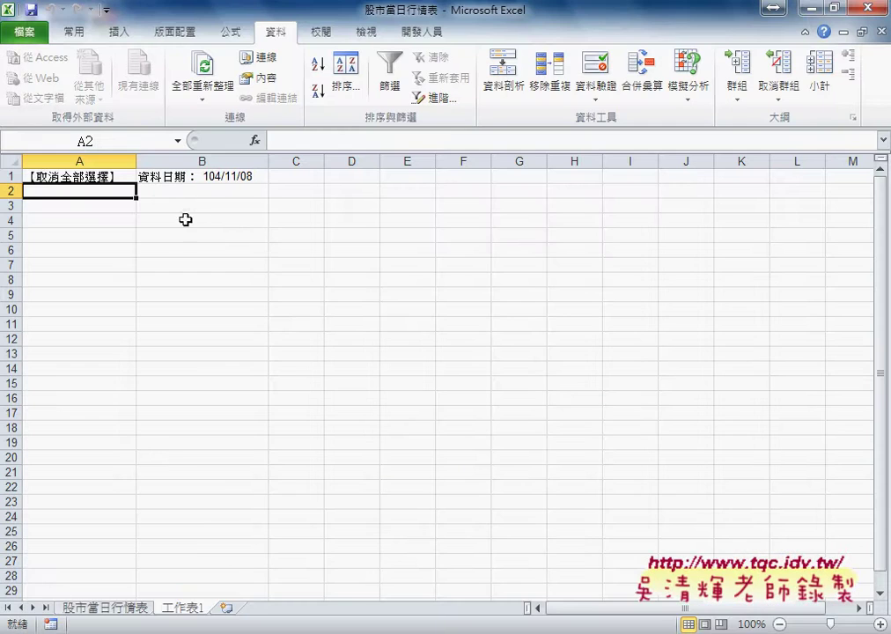
Step: Add blank sheet 工作表2 after selecting the 水泥 URL in B1 of 股市當日行情表
left_click(228, 608)
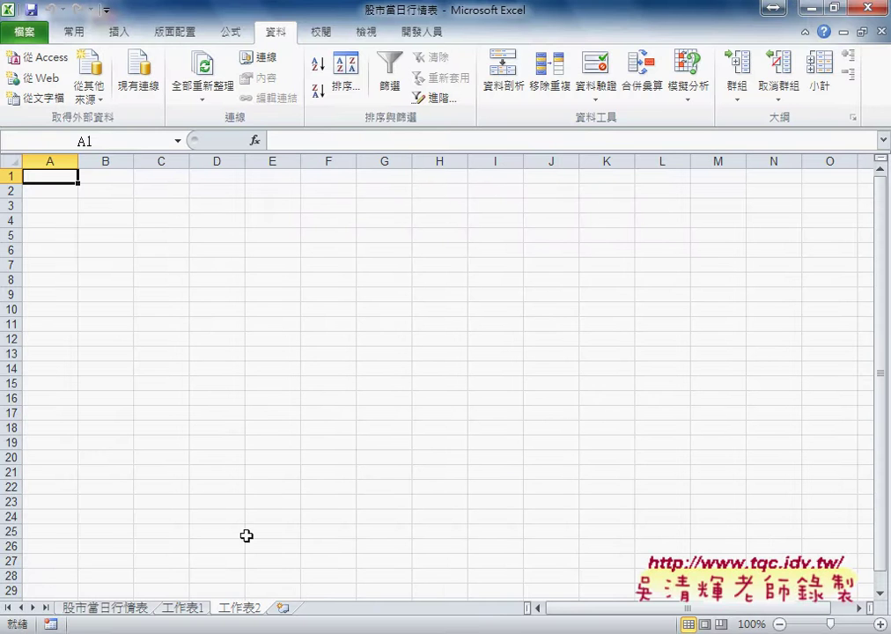
left_click(419, 37)
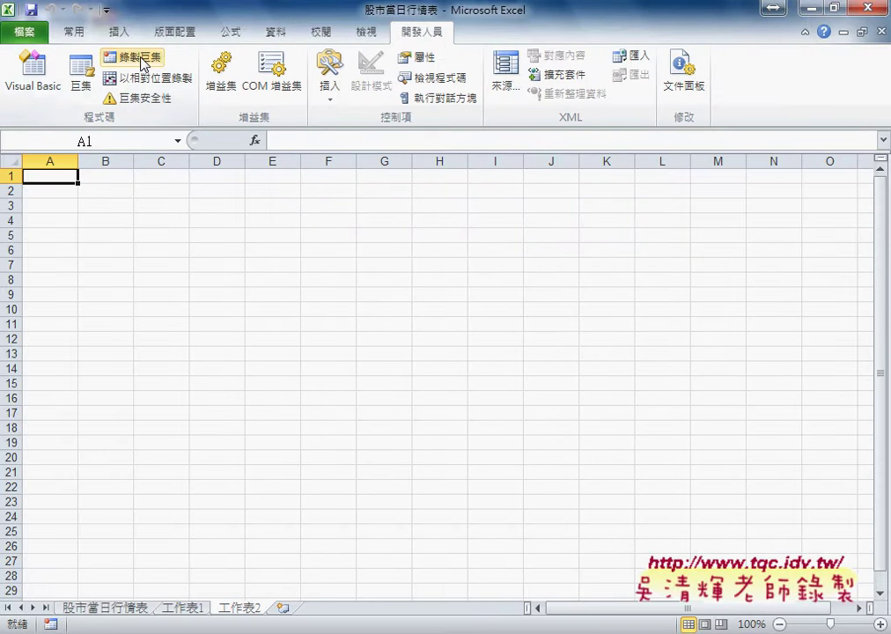
left_click(104, 607)
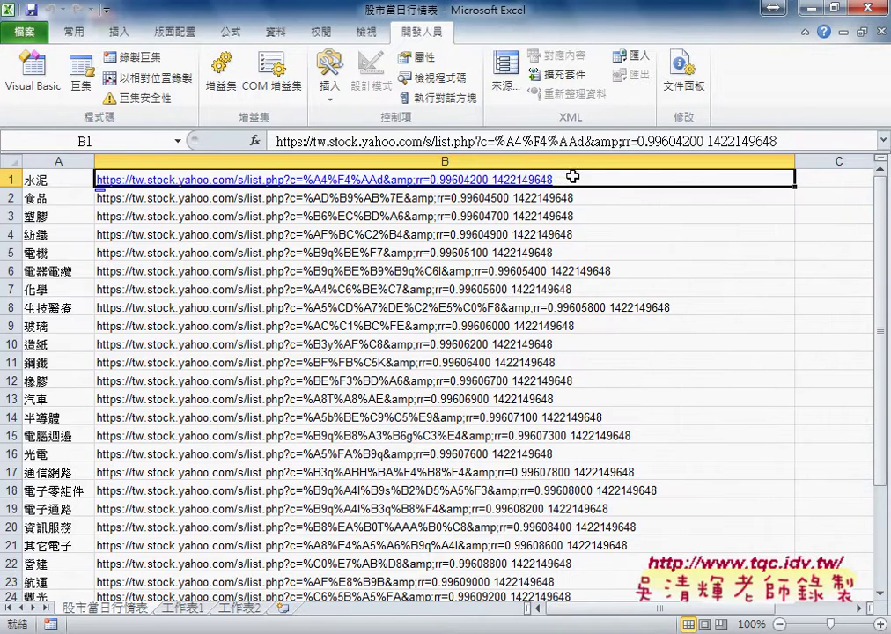
left_click(598, 141)
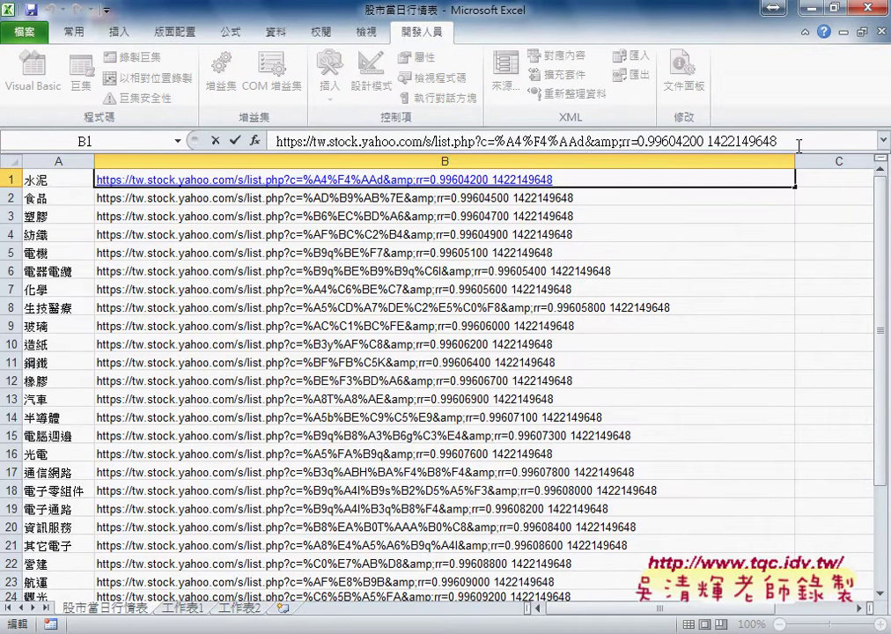
left_click_drag(788, 142, 211, 141)
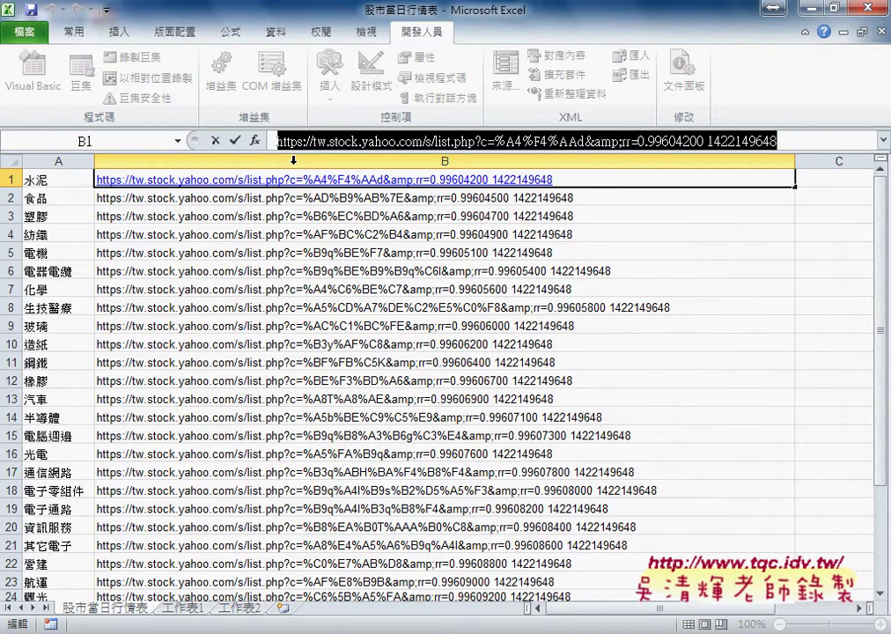
left_click(245, 609)
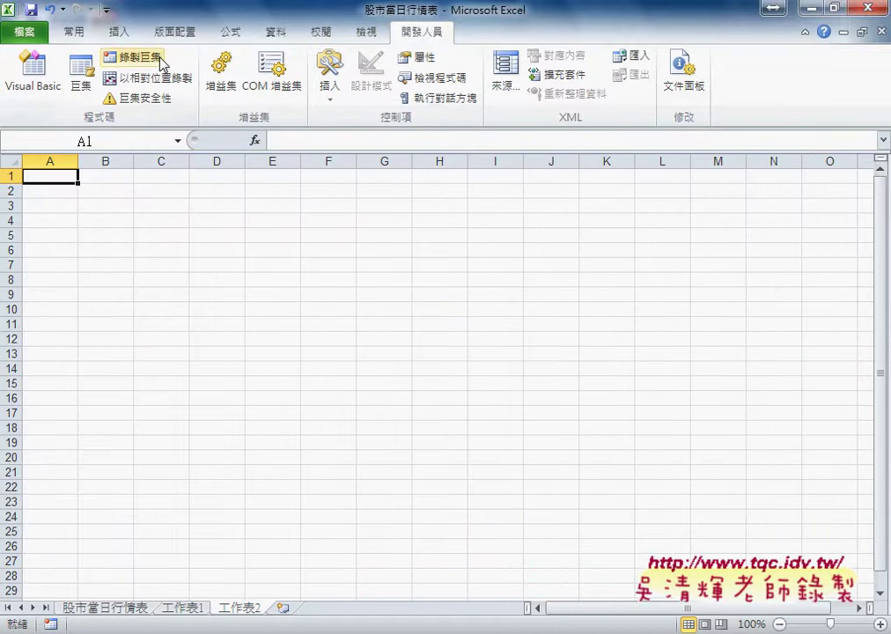
Step: Start recording a macro under the default name
left_click(141, 57)
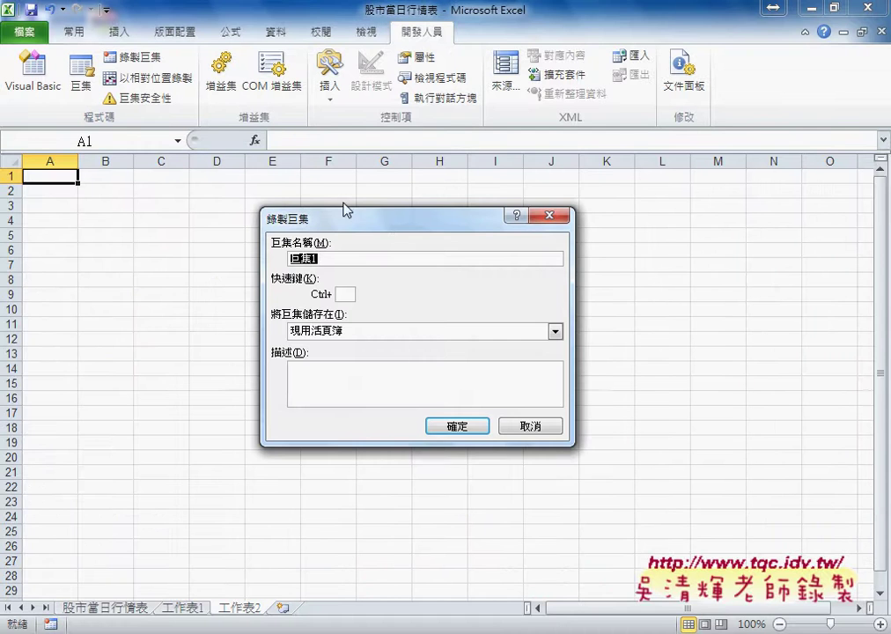
left_click_drag(378, 218, 442, 130)
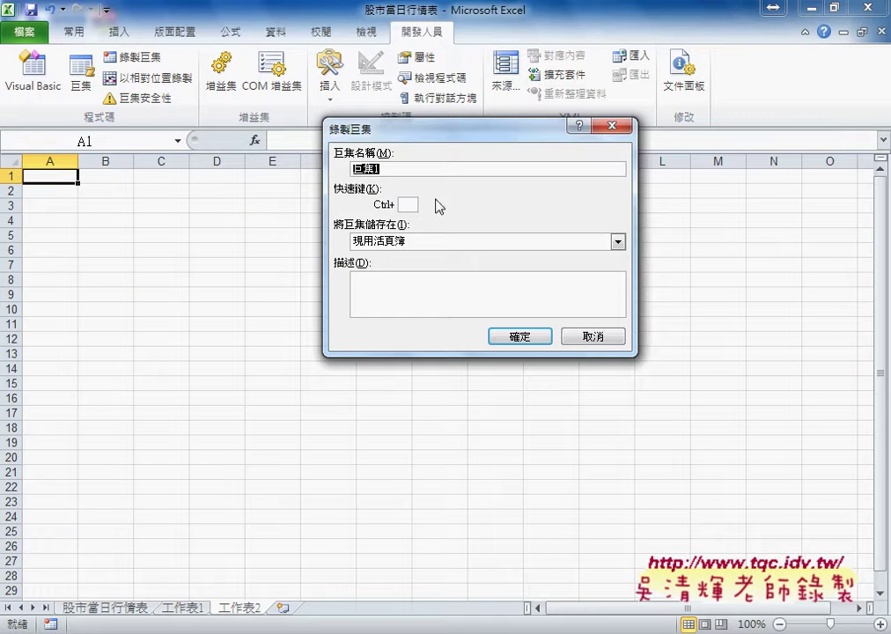
left_click(499, 338)
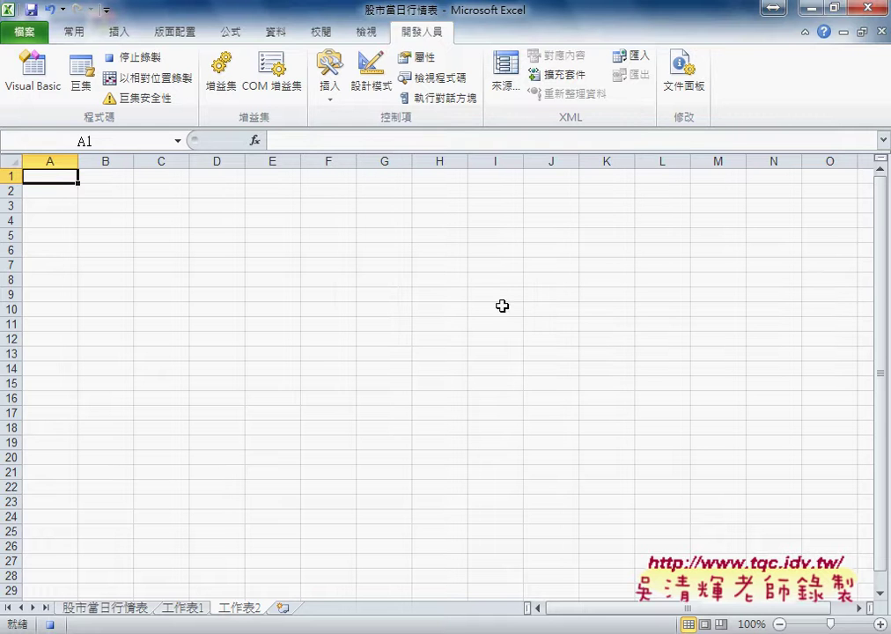
Step: Run a From Web query on the Yahoo category page and import it into $A$1
left_click(273, 37)
left_click(35, 79)
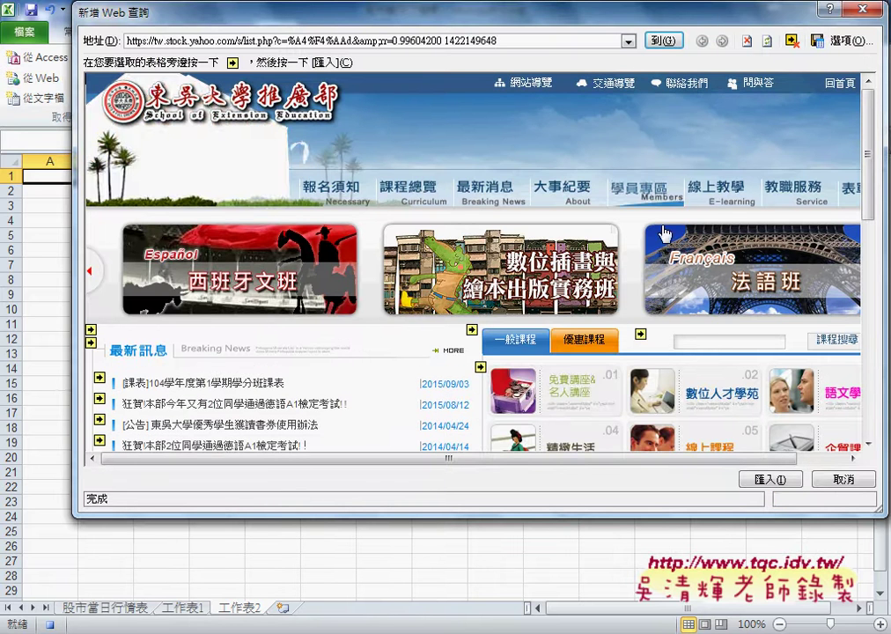
left_click(662, 40)
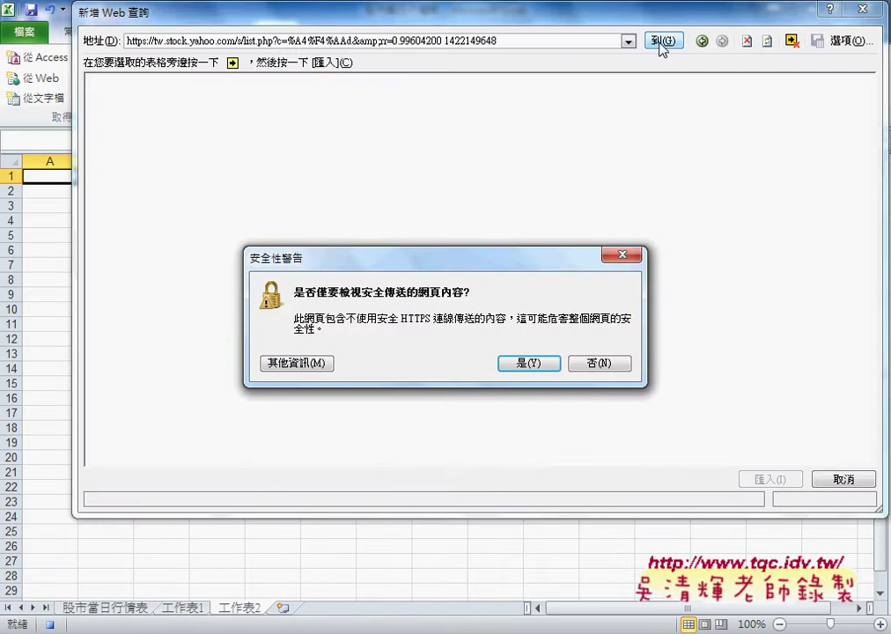
left_click(530, 363)
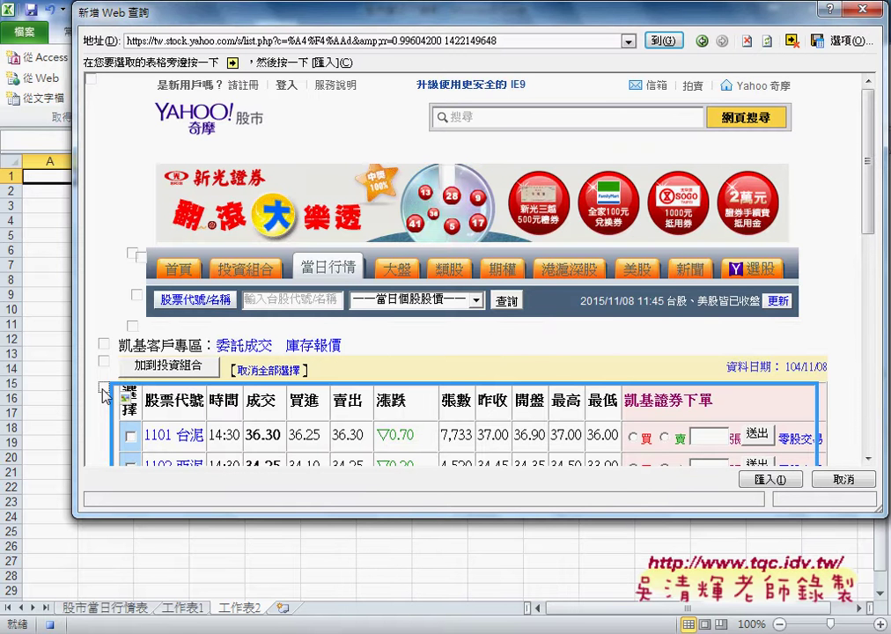
left_click(768, 478)
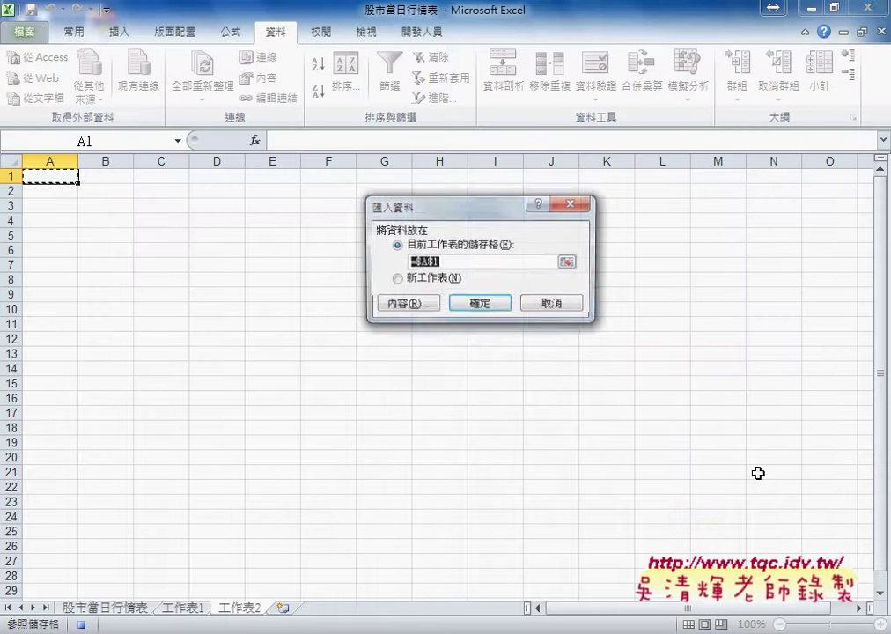
left_click(480, 304)
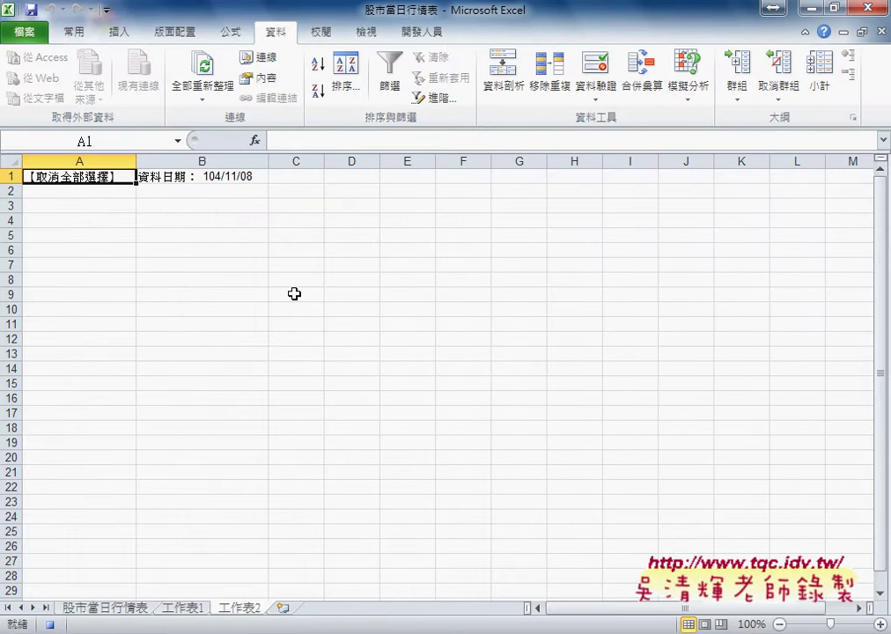
left_click(423, 33)
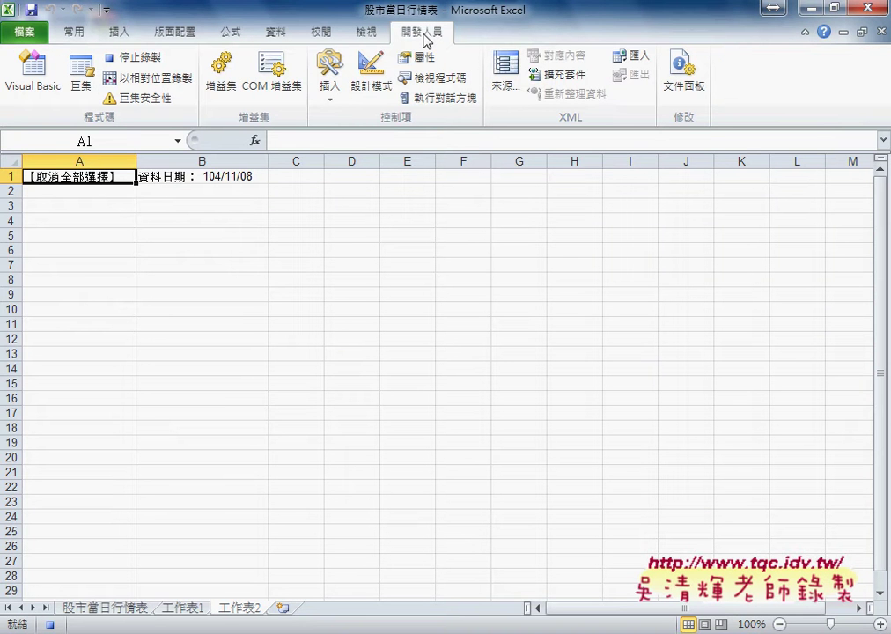
Step: Stop recording and open macro 巨集1 in the VBA editor
left_click(139, 57)
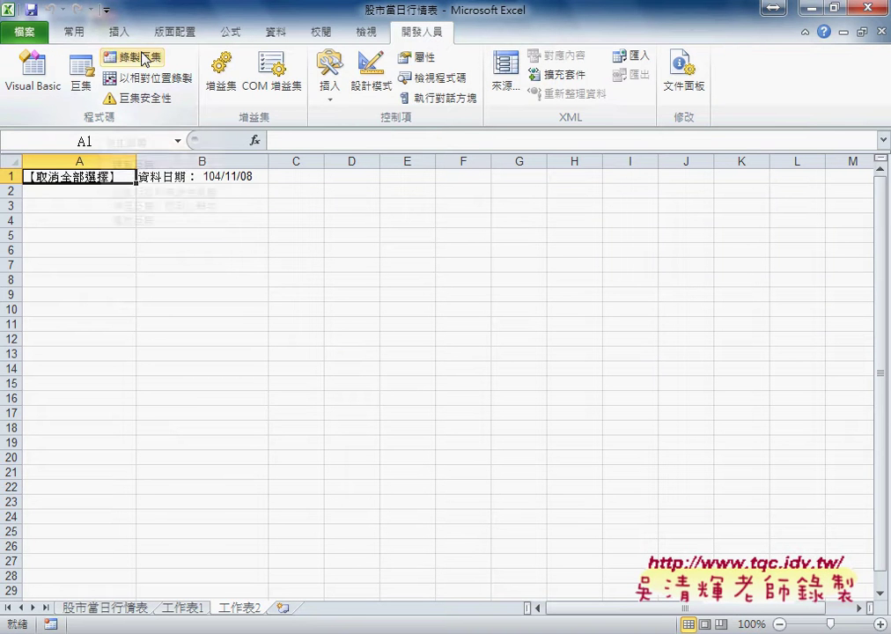
left_click(81, 90)
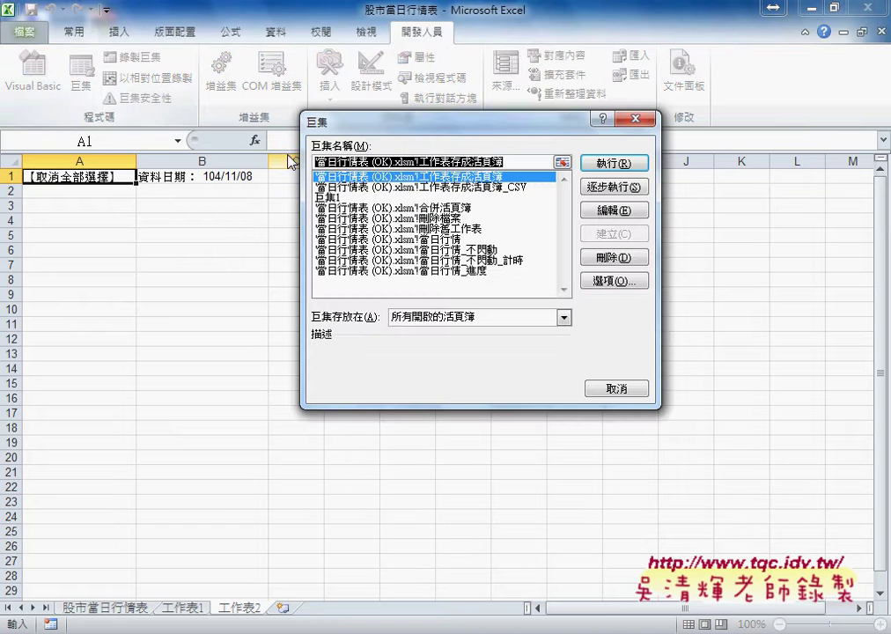
left_click(334, 198)
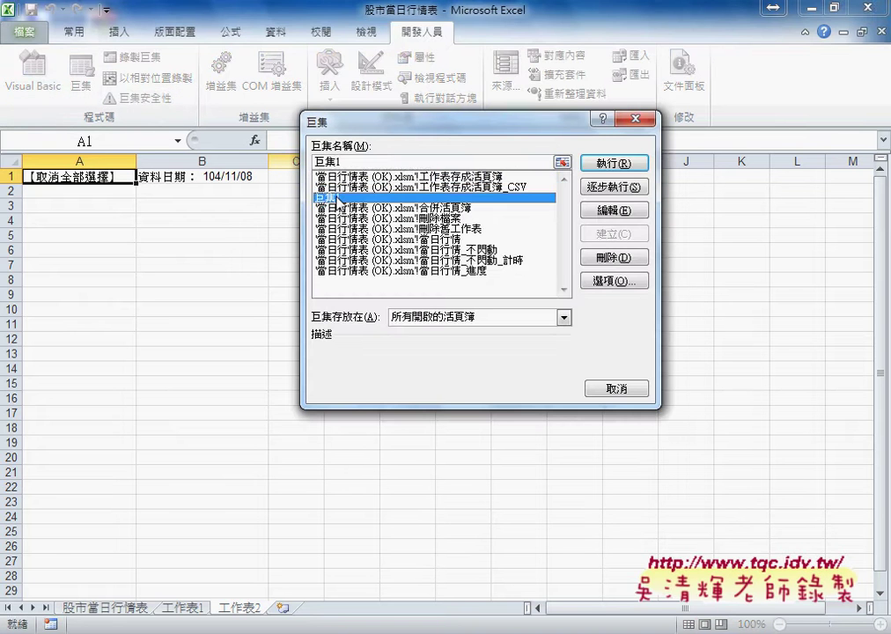
left_click(623, 211)
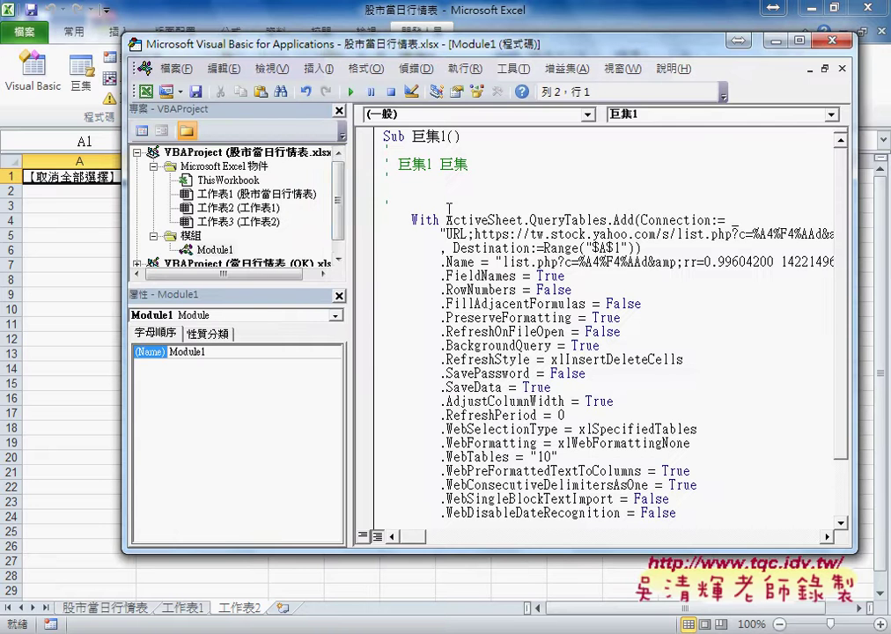
left_click_drag(344, 206, 211, 206)
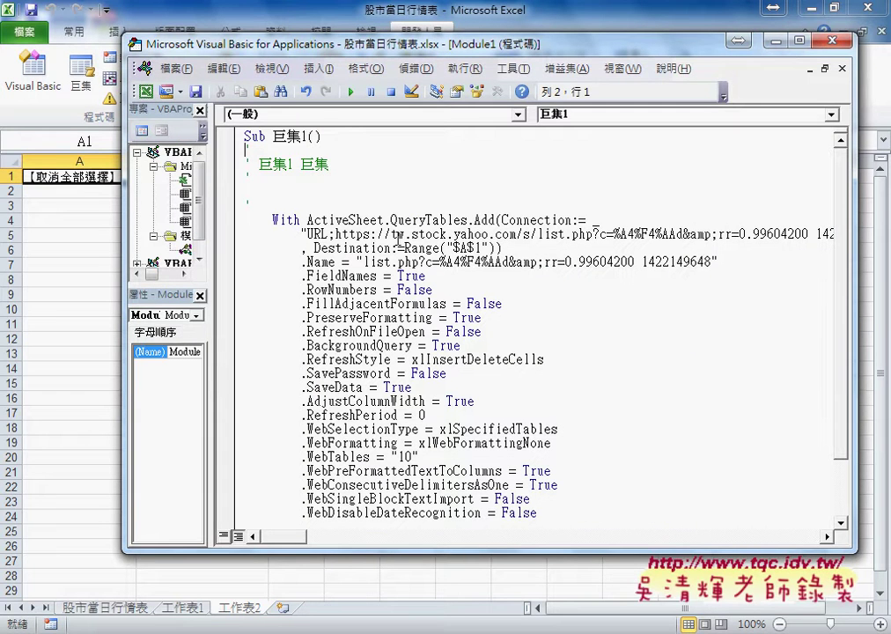
Step: Delete the comment lines above 巨集1's With statement
double_click(284, 220)
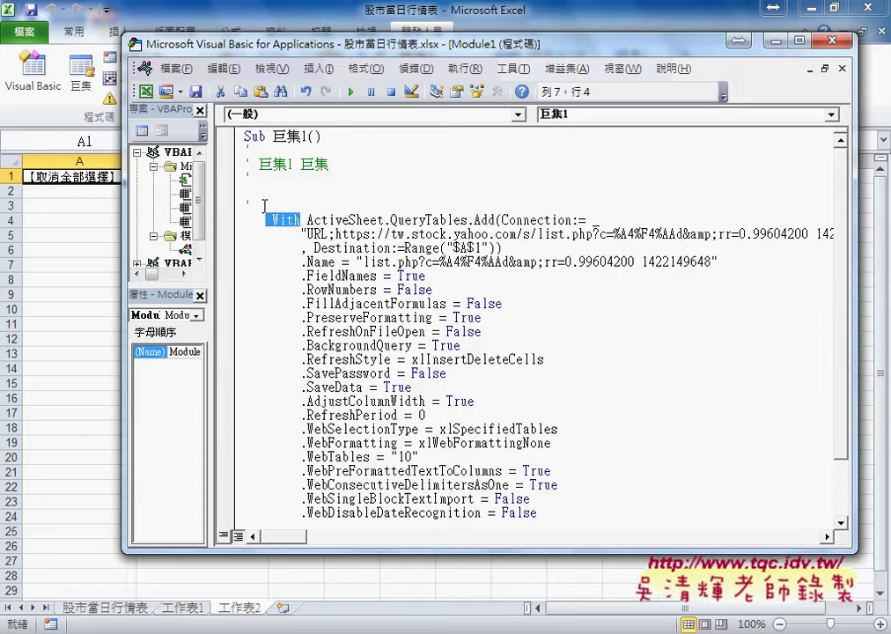
left_click_drag(273, 221, 243, 166)
key("Delete")
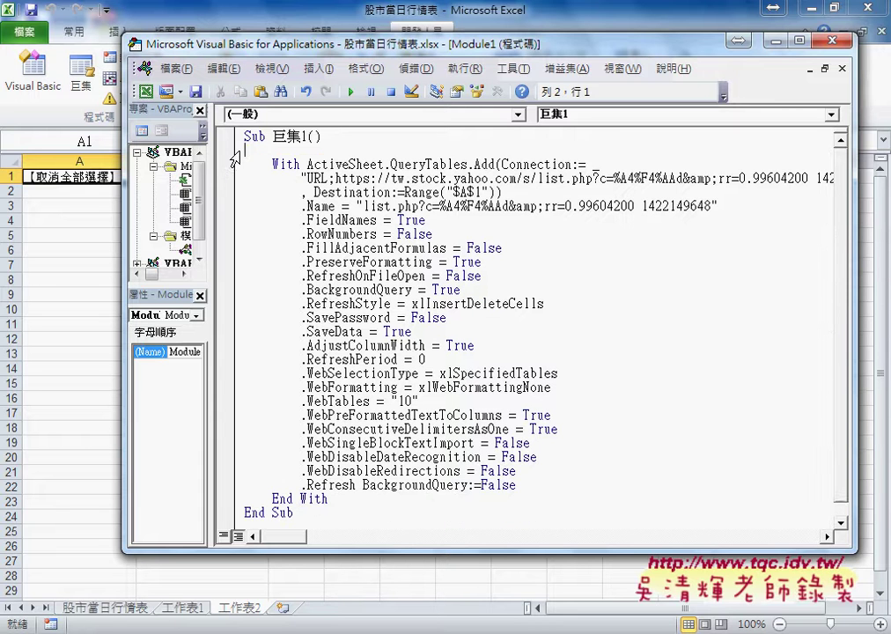
key("BackSpace")
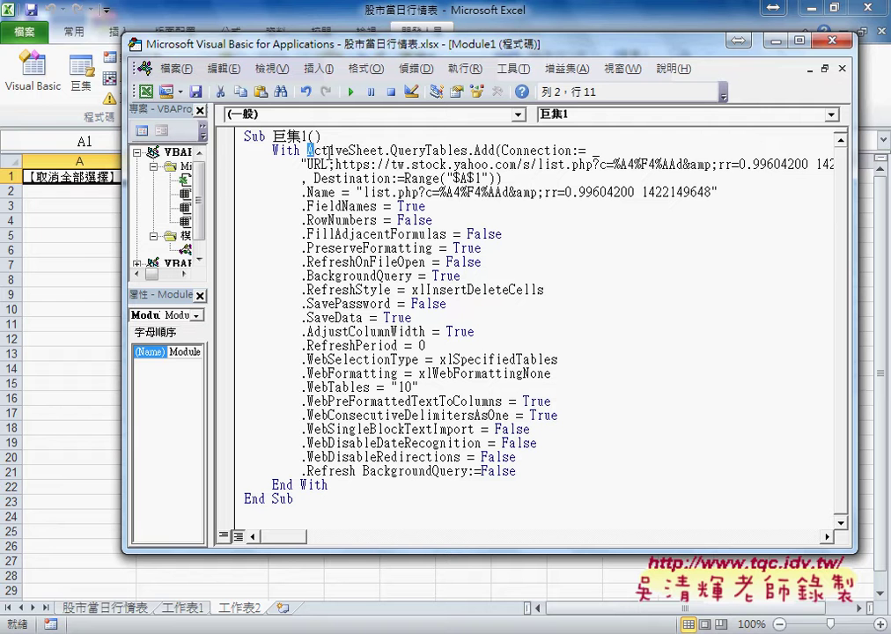
Step: Highlight ActiveSheet, QueryTables, Add and Connection on the With line to explain them
left_click_drag(307, 150, 385, 150)
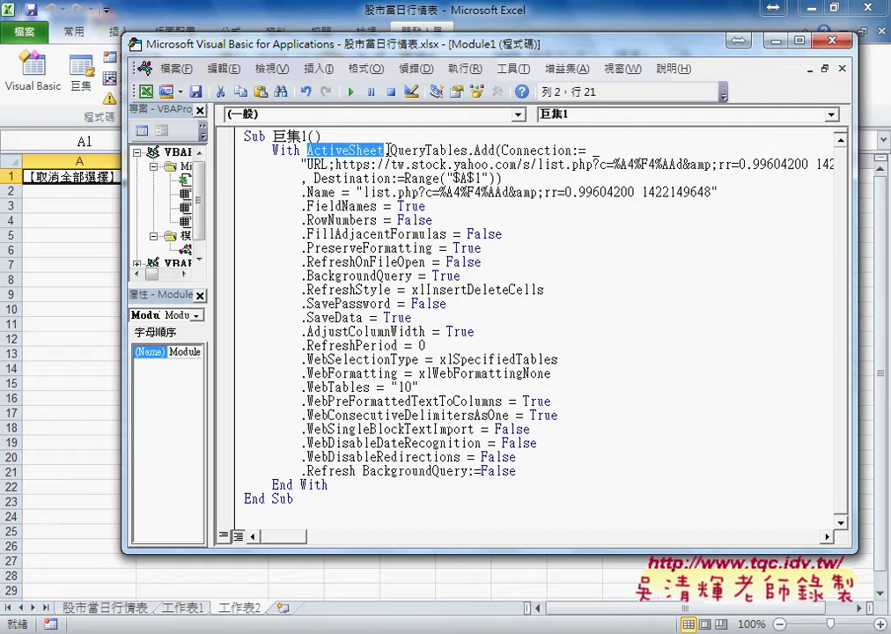
left_click_drag(391, 150, 469, 151)
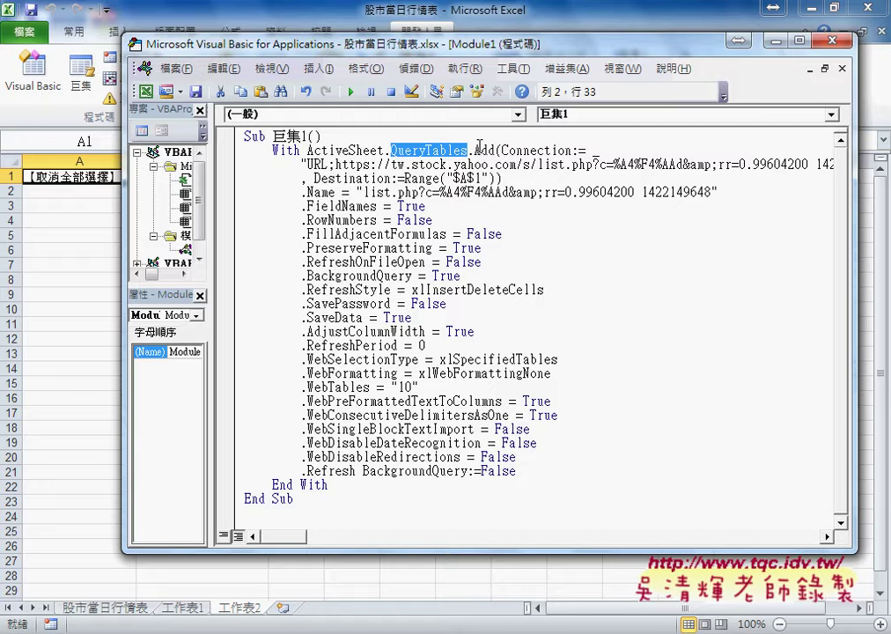
double_click(486, 151)
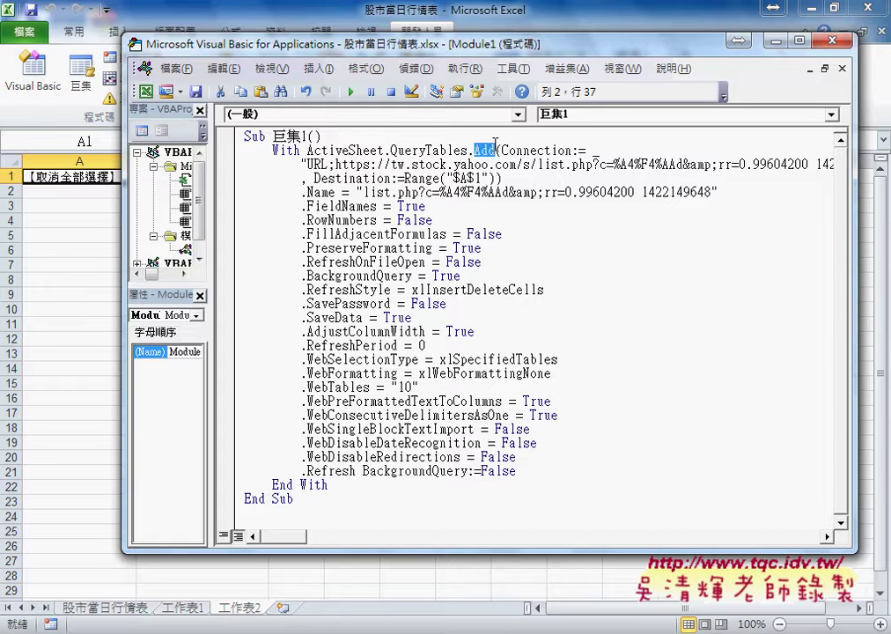
double_click(564, 150)
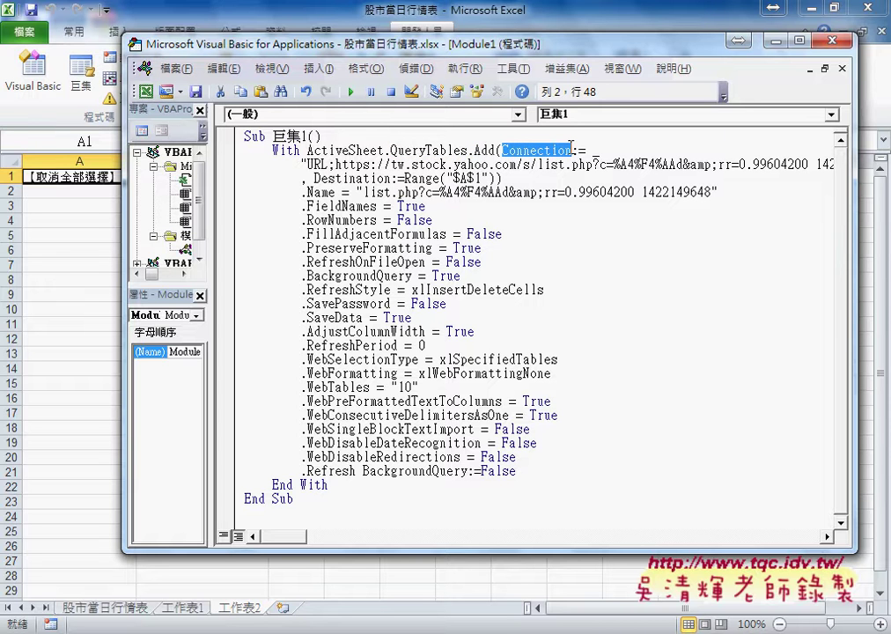
Step: Highlight the URL; connection address and the Destination $A$1 argument in the code
double_click(317, 164)
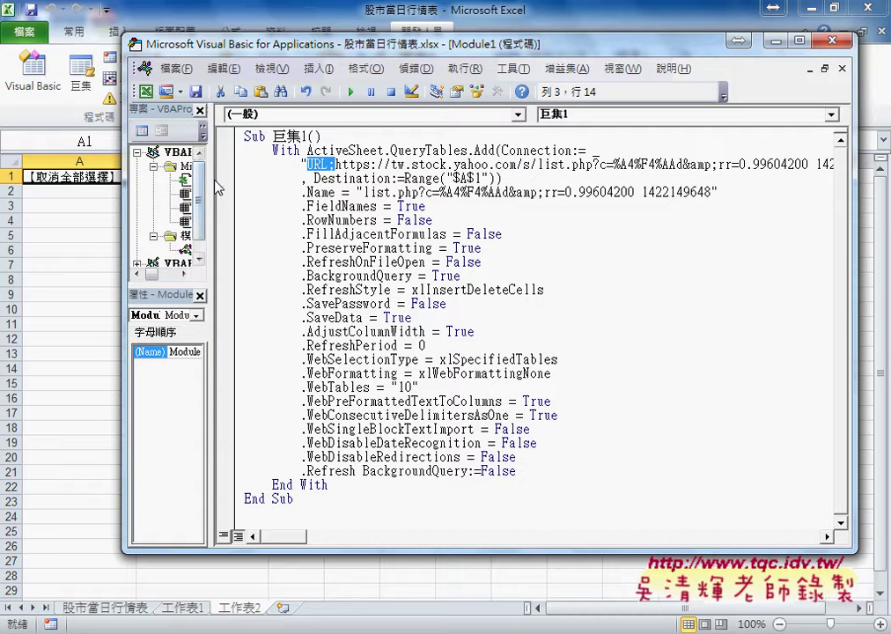
left_click_drag(155, 178, 97, 179)
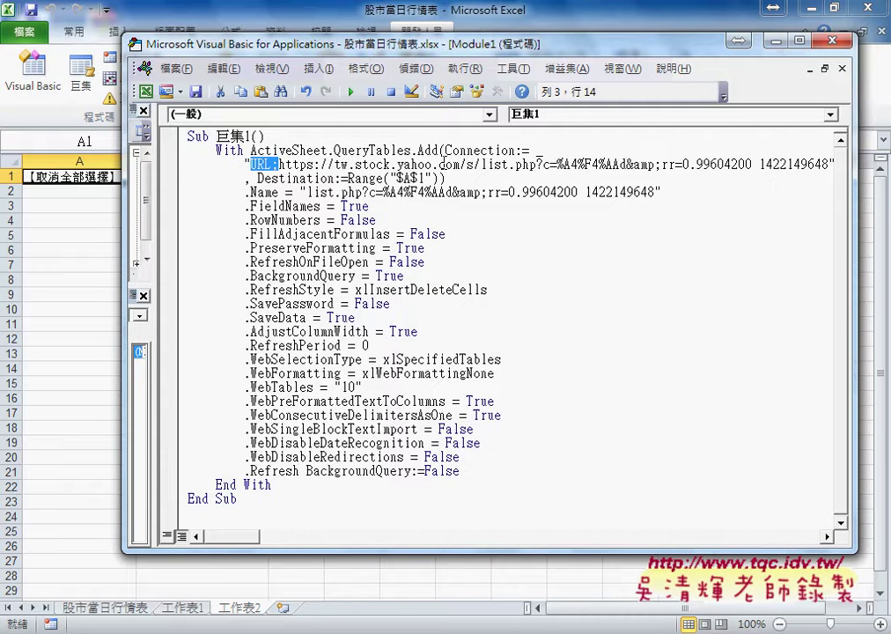
left_click_drag(279, 164, 830, 163)
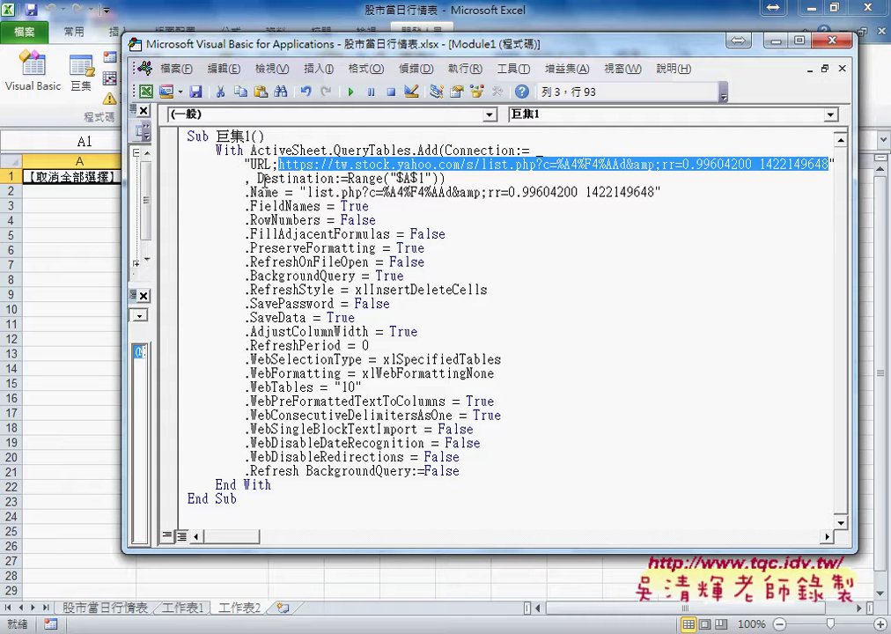
left_click_drag(257, 178, 335, 179)
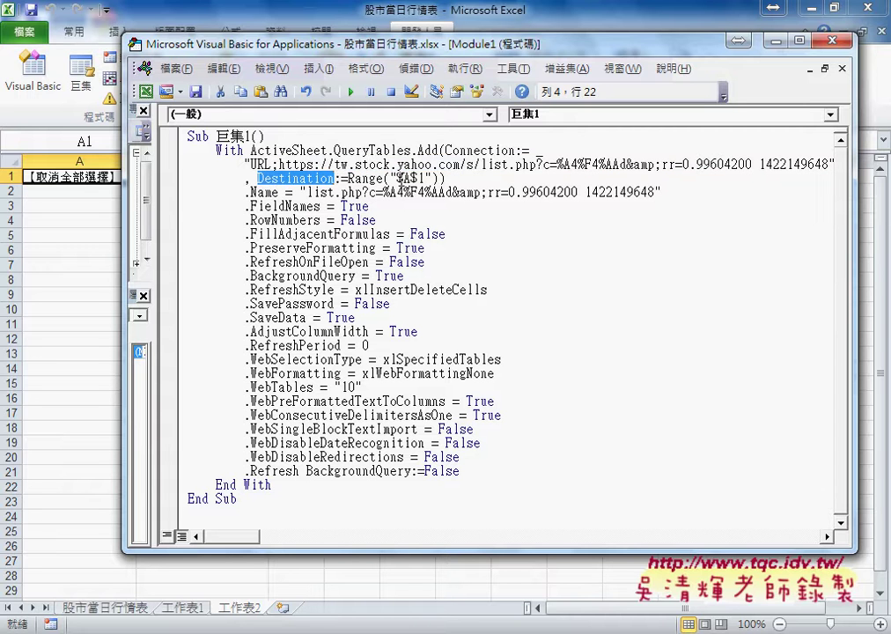
left_click_drag(434, 179, 391, 179)
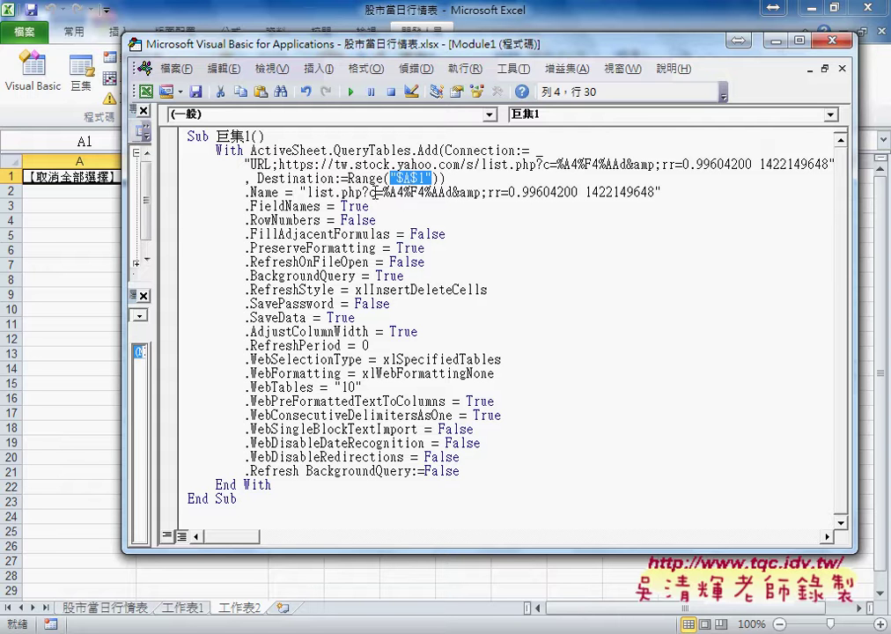
left_click(347, 191)
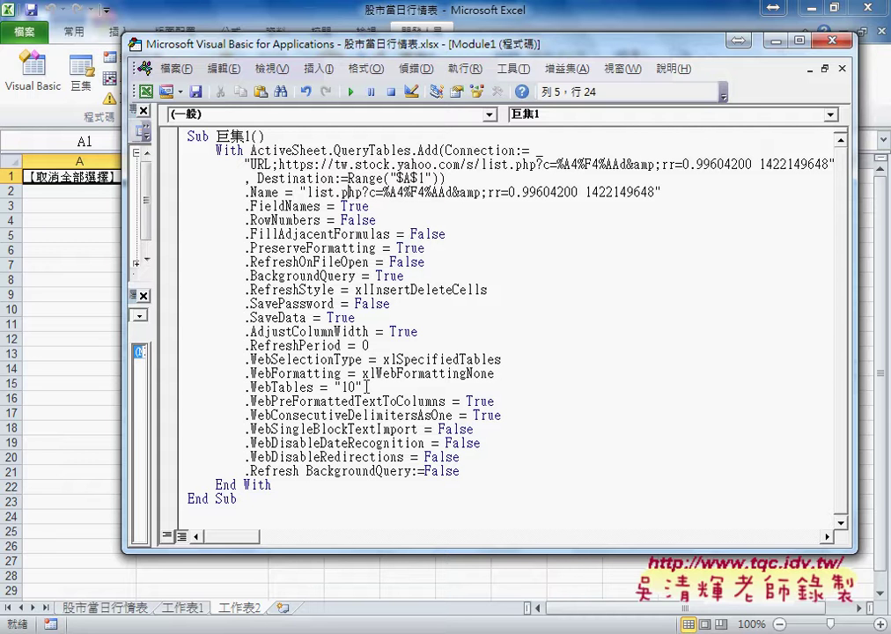
Step: Change the macro's .WebTables value from "10" to "9"
left_click_drag(361, 388, 244, 390)
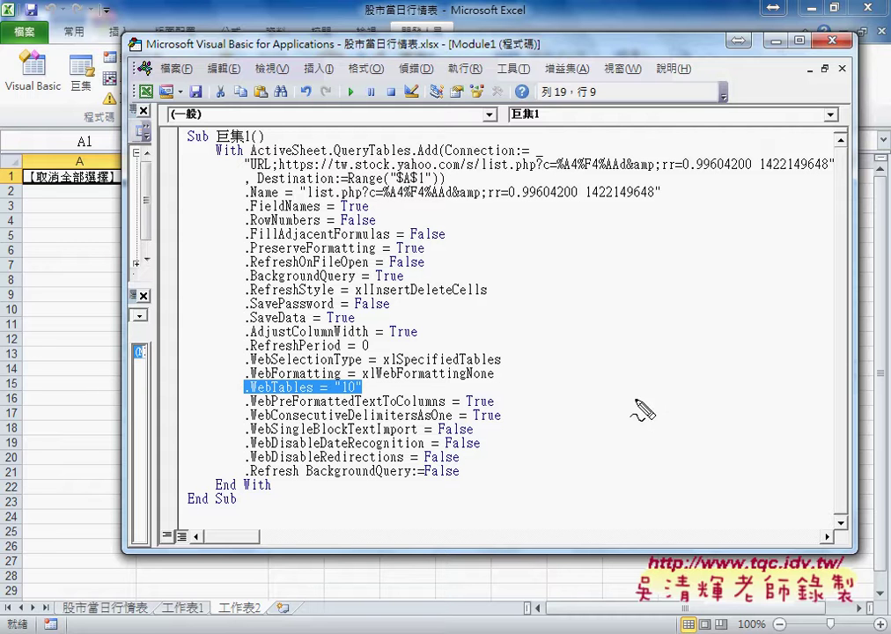
left_click_drag(304, 401, 375, 387)
left_click(362, 374)
left_click_drag(357, 386, 343, 386)
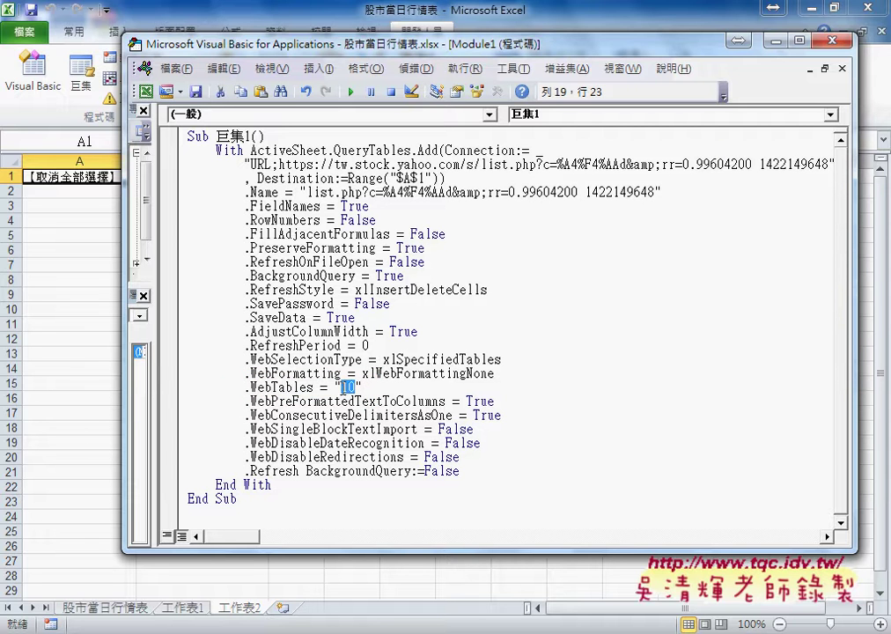
type("9")
Step: Insert sheet 工作表3 and run 巨集1, importing cement quotes 1101 台泥 through 1110 東泥
left_click(282, 609)
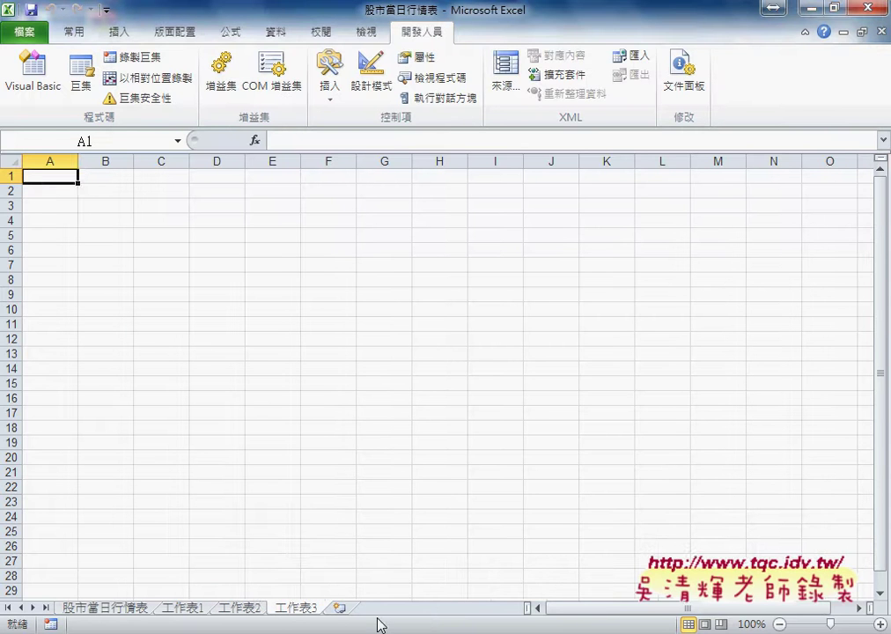
mouse_move(377, 624)
left_click(603, 521)
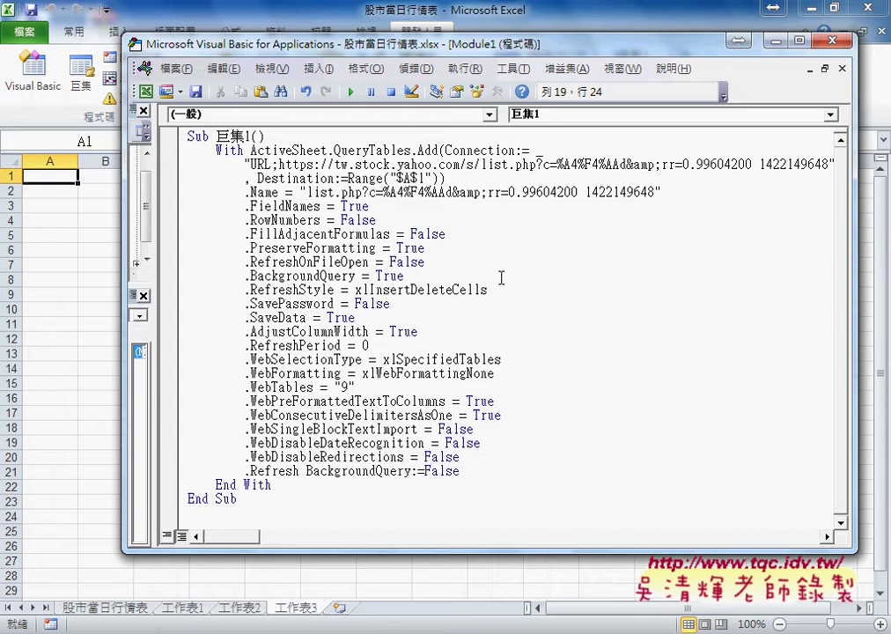
left_click_drag(406, 45, 600, 54)
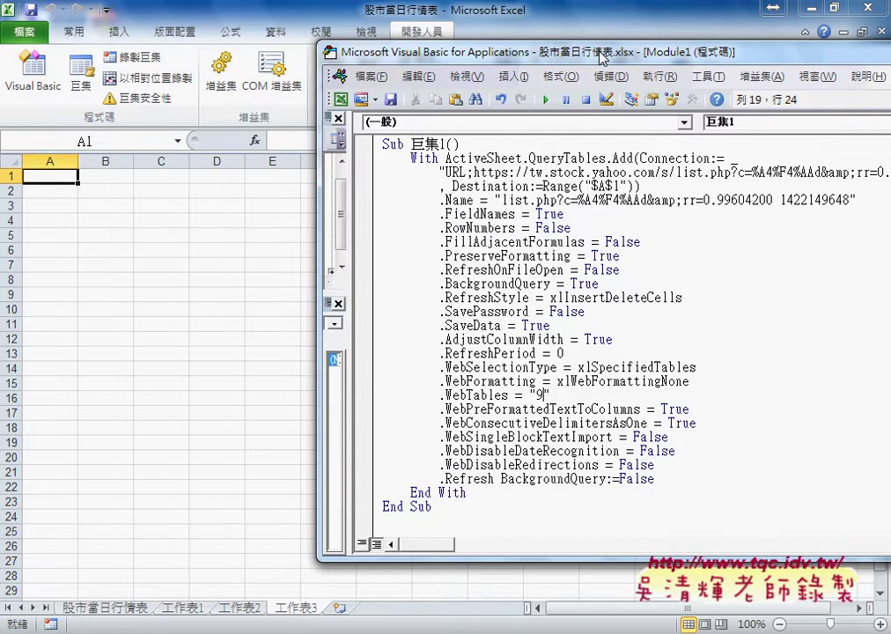
left_click(548, 311)
left_click(546, 99)
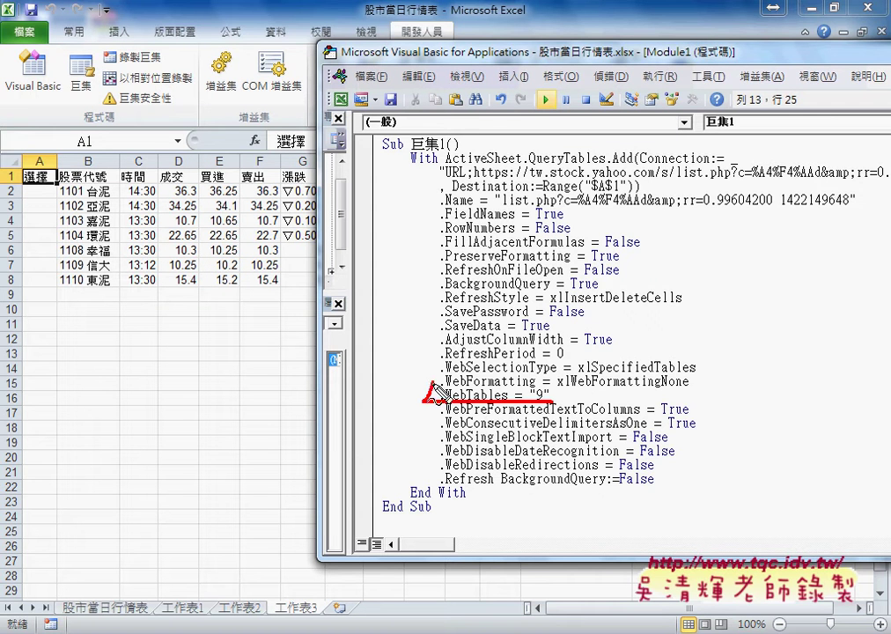
left_click_drag(573, 386, 528, 379)
mouse_move(440, 387)
left_mouse_down()
mouse_move(290, 290)
mouse_move(337, 284)
left_mouse_up()
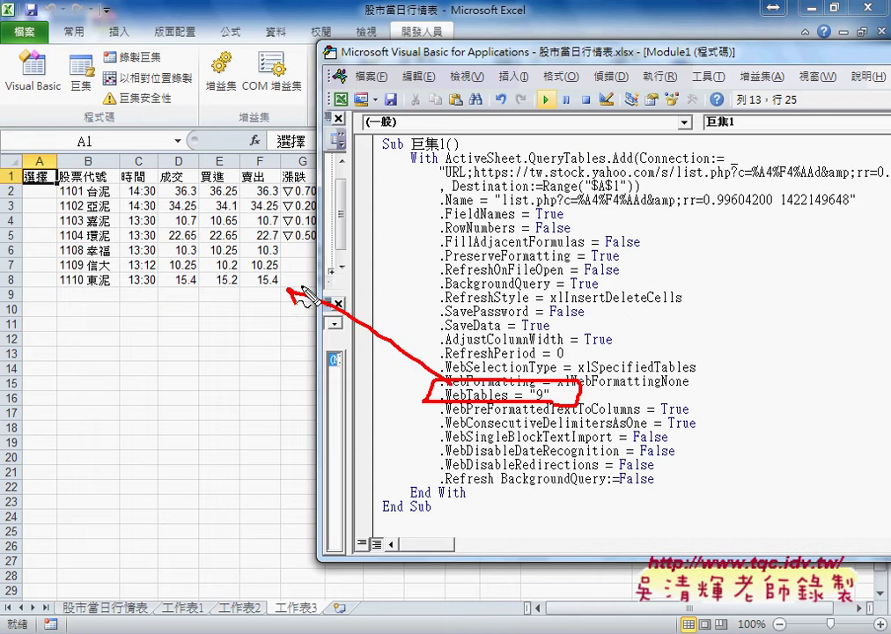
mouse_move(180, 324)
left_mouse_down()
mouse_move(61, 245)
mouse_move(195, 312)
left_mouse_up()
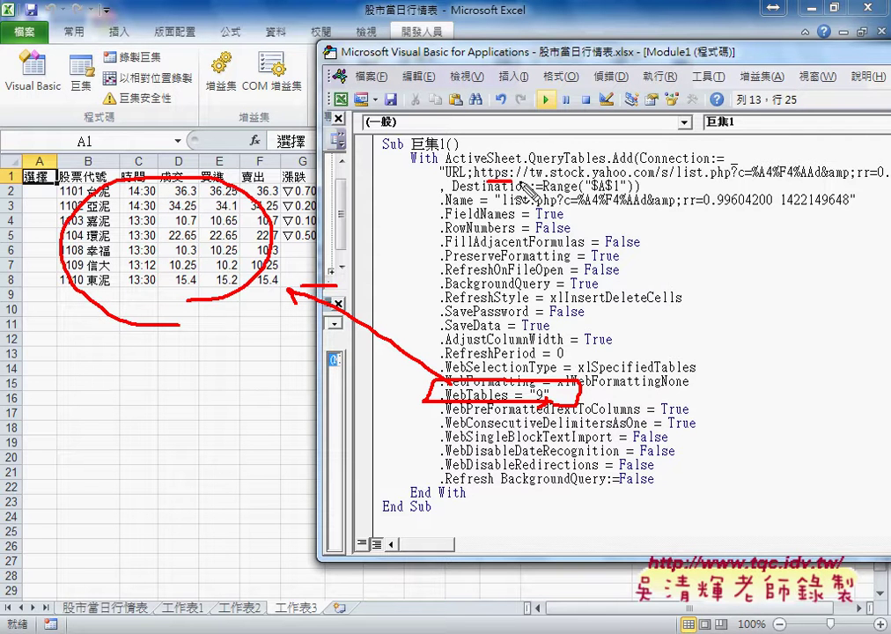
left_click_drag(484, 182, 701, 191)
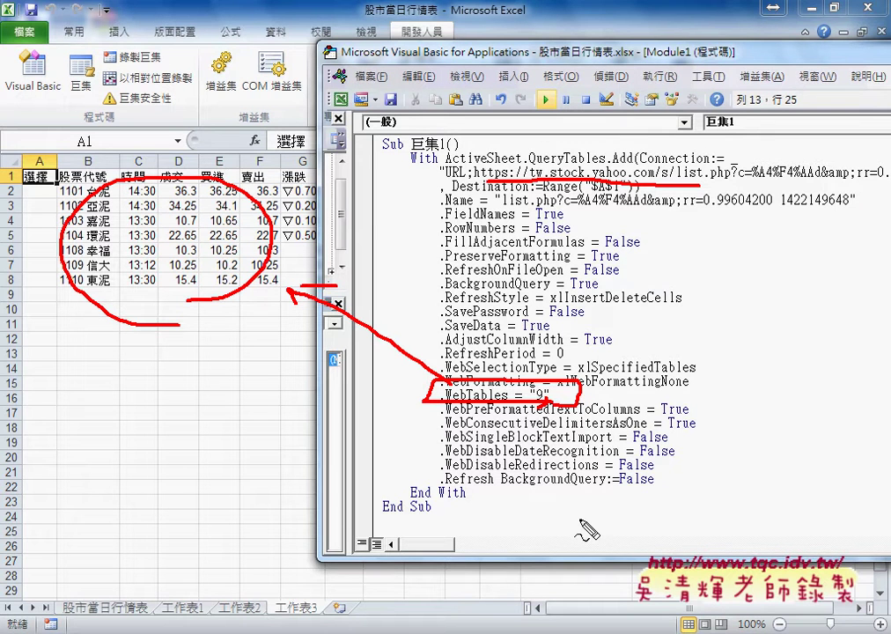
key("Escape")
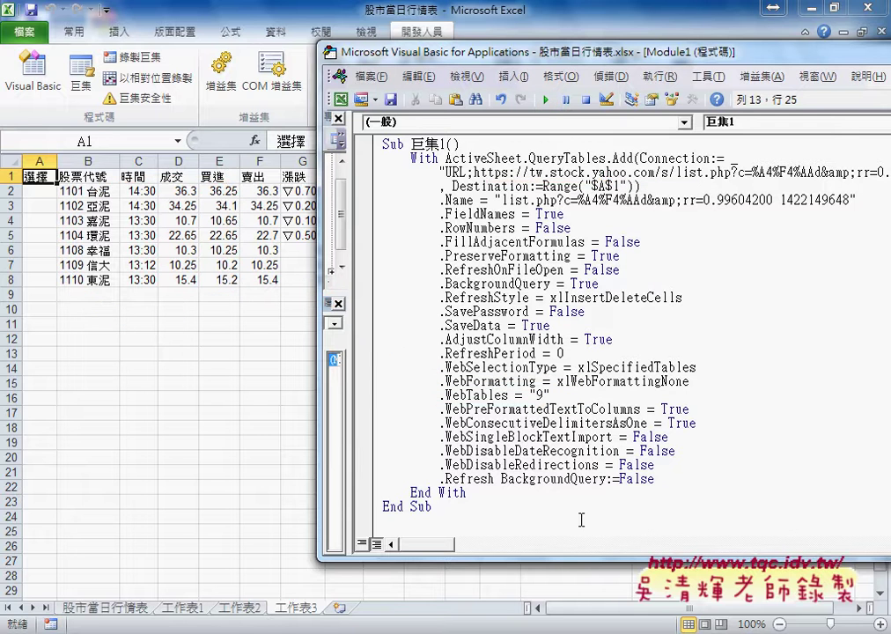